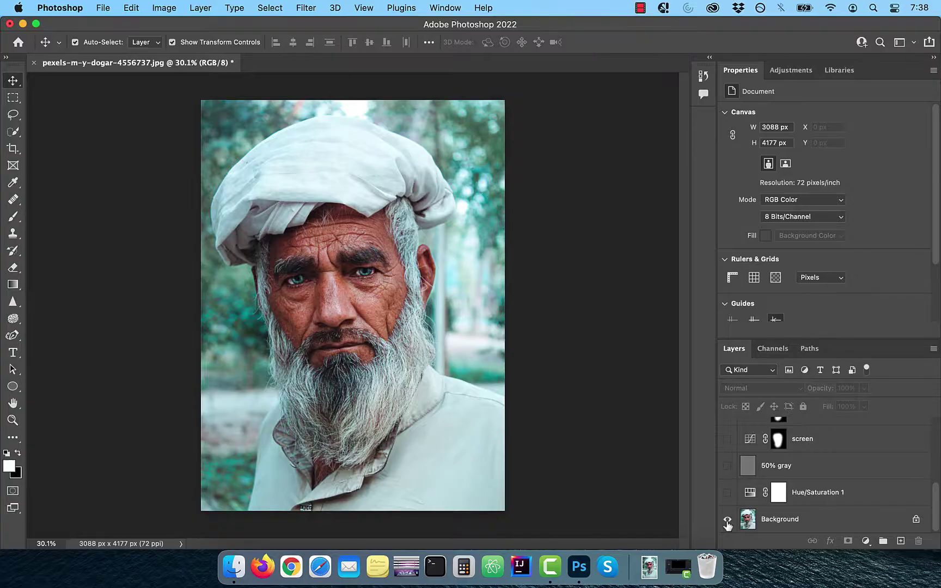
# Step: Toggle the visibility of all layers except Background to compare the original photo with the finished edit
pyautogui.keyDown('alt'); pyautogui.click(728, 521); pyautogui.keyUp('alt')
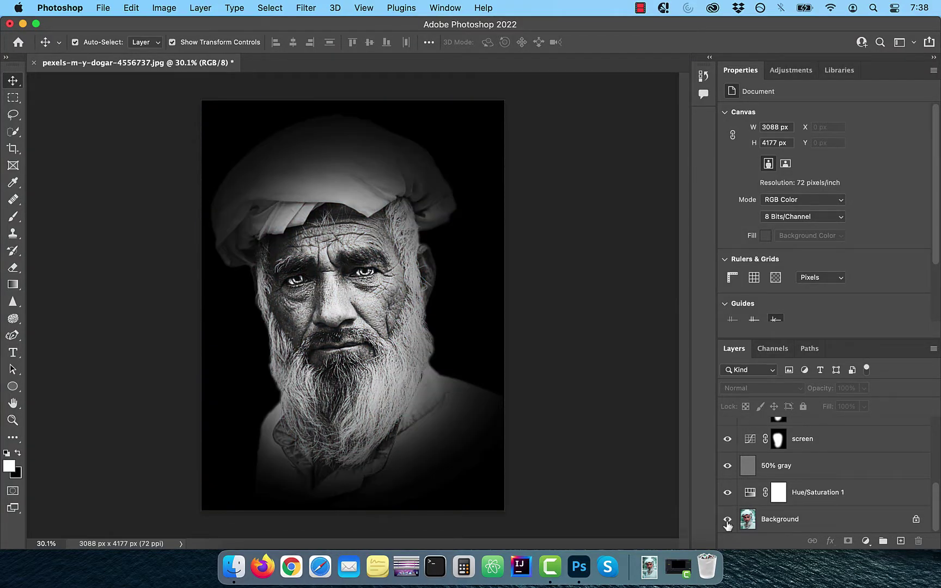
pyautogui.keyDown('alt'); pyautogui.click(728, 520); pyautogui.keyUp('alt')
pyautogui.keyDown('alt'); pyautogui.click(727, 520); pyautogui.keyUp('alt')
pyautogui.keyDown('alt'); pyautogui.click(728, 521); pyautogui.keyUp('alt')
pyautogui.keyDown('alt'); pyautogui.click(728, 522); pyautogui.keyUp('alt')
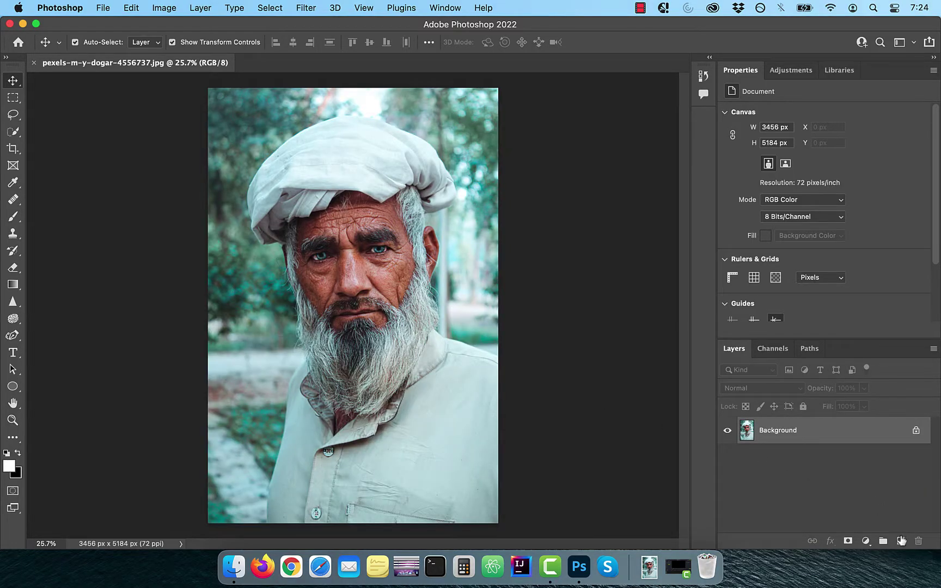
# Step: Add a new layer above the Background and fill it with 50% Gray in Normal mode at 100% opacity
pyautogui.click(901, 541)
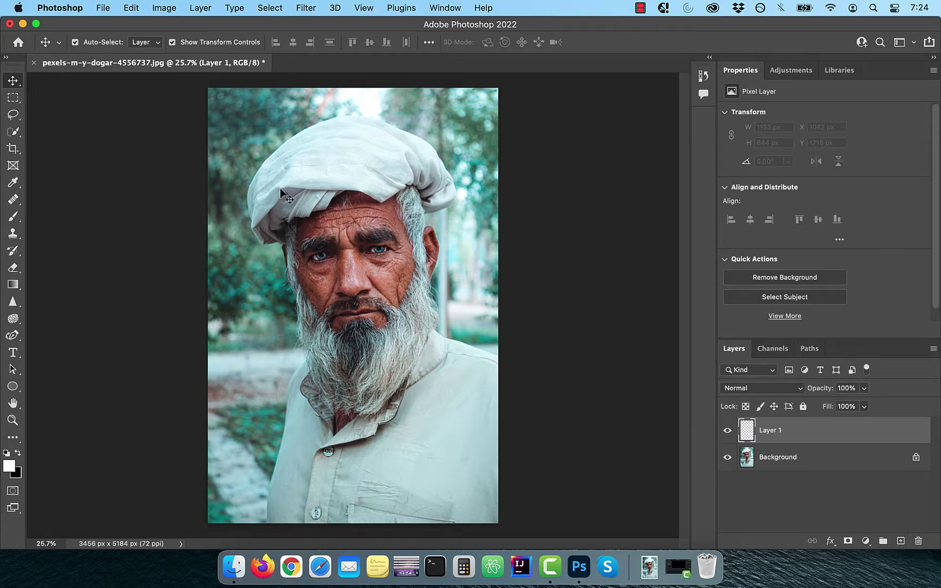
pyautogui.click(132, 8)
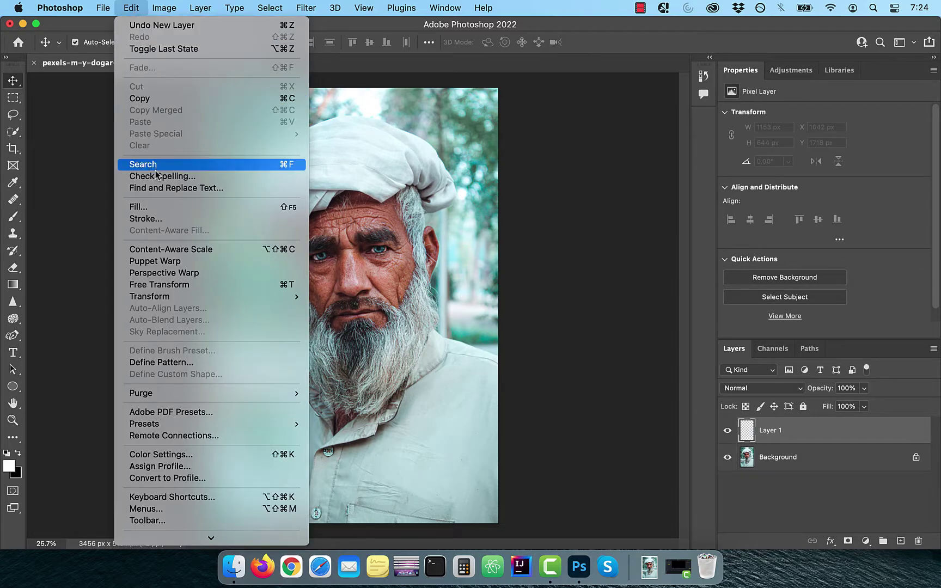
pyautogui.click(152, 207)
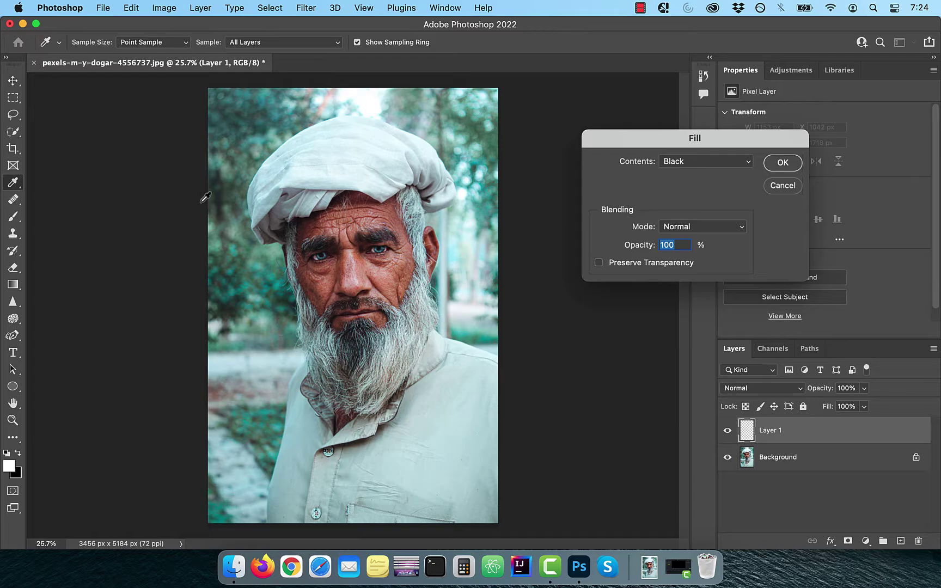
pyautogui.click(714, 162)
pyautogui.click(711, 175)
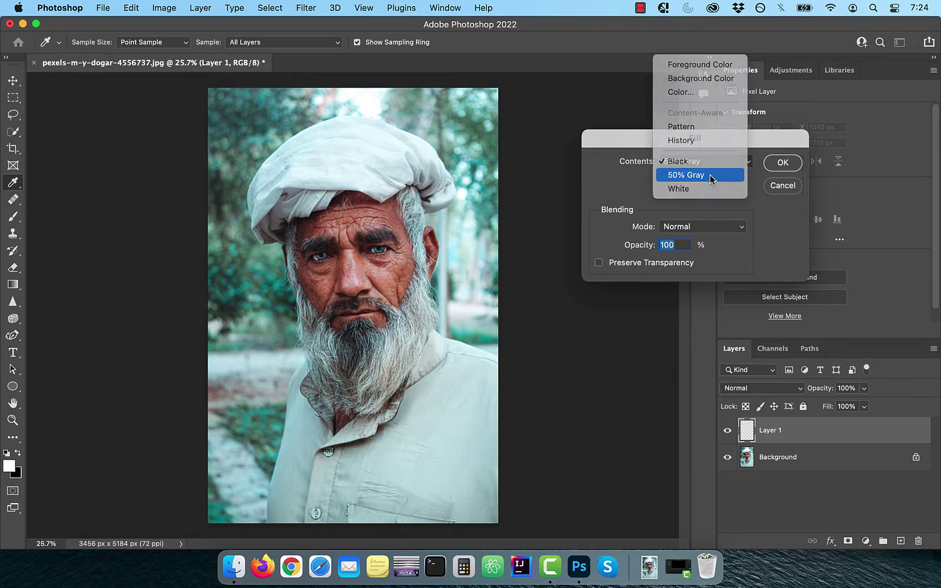
pyautogui.click(787, 164)
pyautogui.press('v')
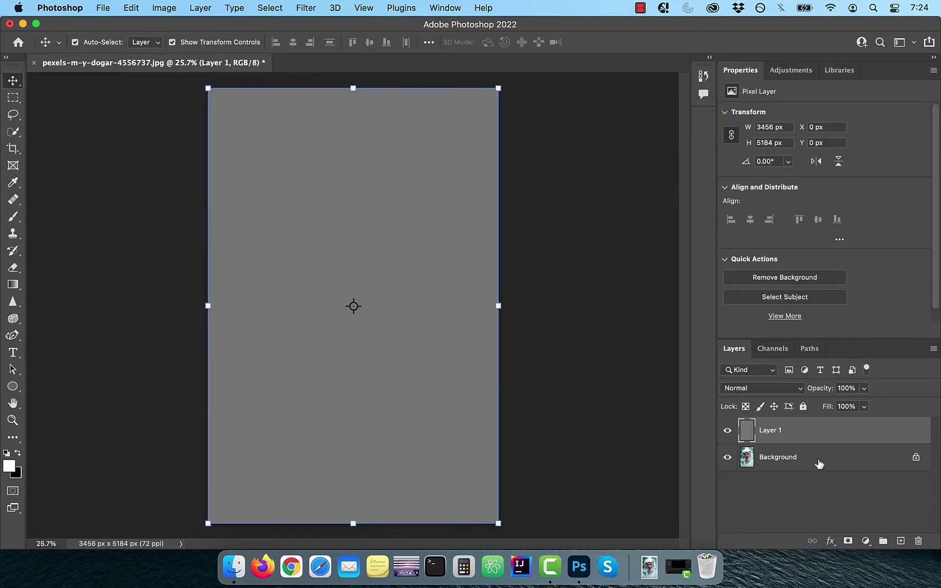
# Step: Set the gray layer's blend mode to Color
pyautogui.click(784, 388)
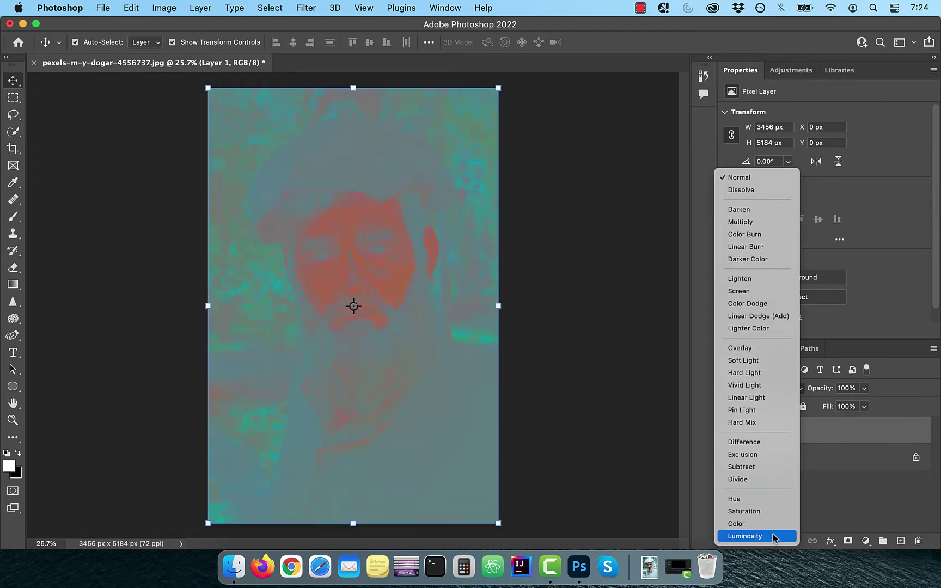
pyautogui.click(765, 525)
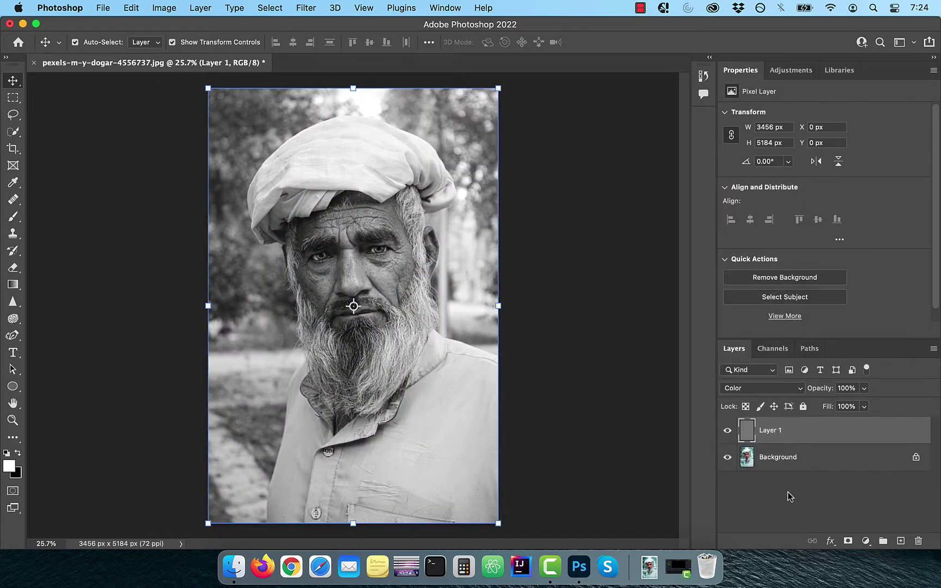
pyautogui.click(788, 490)
# Step: Add a Hue/Saturation adjustment layer directly above the Background layer
pyautogui.click(788, 463)
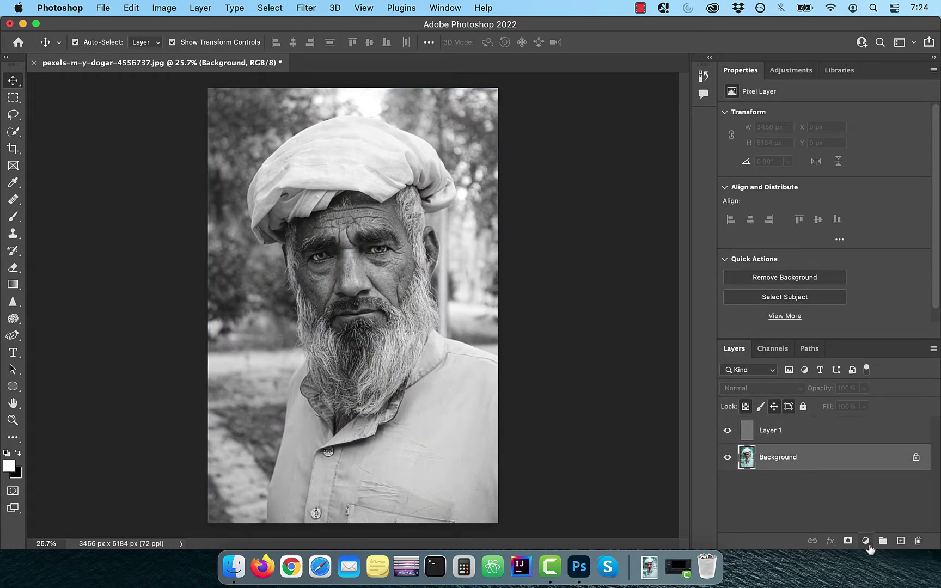
pyautogui.click(866, 542)
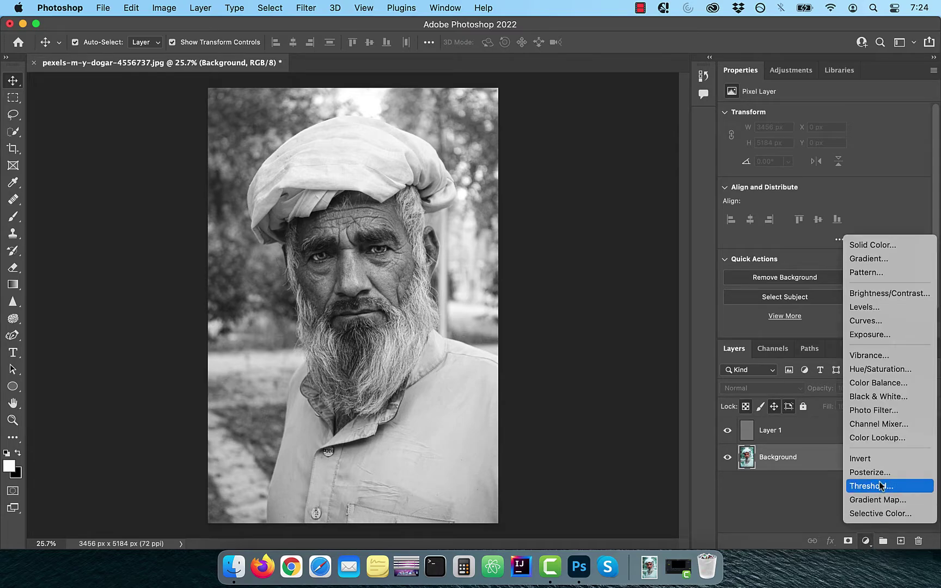
pyautogui.click(879, 370)
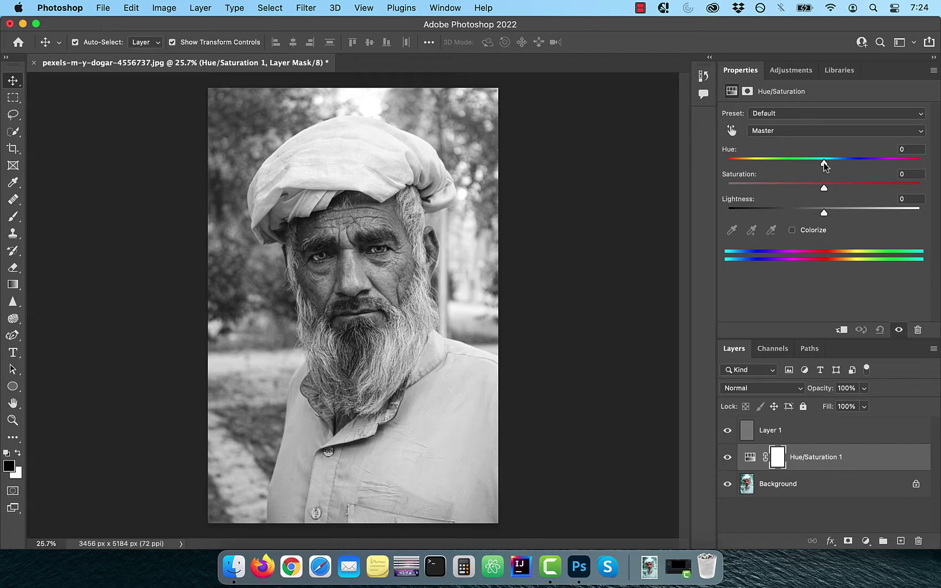
# Step: Set the Hue/Saturation layer's Master hue to -50 and saturation to +25
pyautogui.moveTo(823, 162); pyautogui.dragTo(770, 163)
pyautogui.click(907, 149)
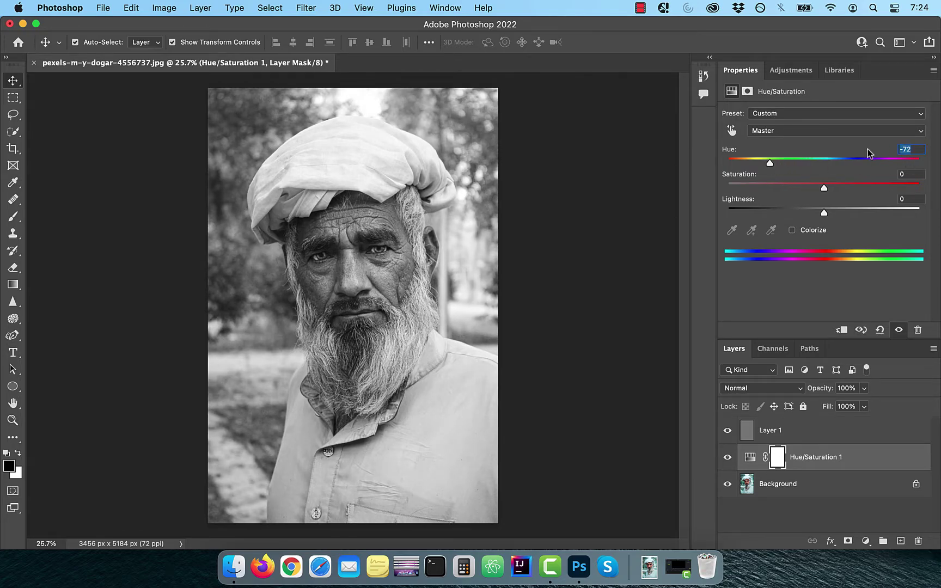
pyautogui.write('-50')
pyautogui.moveTo(823, 188); pyautogui.dragTo(860, 189)
pyautogui.click(911, 174)
pyautogui.write('25')
# Step: Set the saturation of the Reds to +20 in the Hue/Saturation adjustment
pyautogui.click(793, 131)
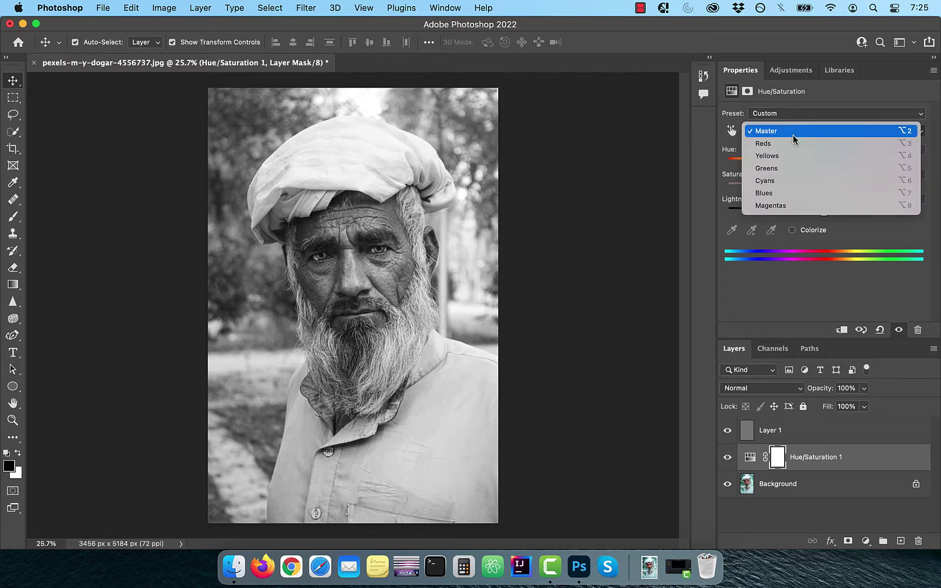
pyautogui.click(793, 145)
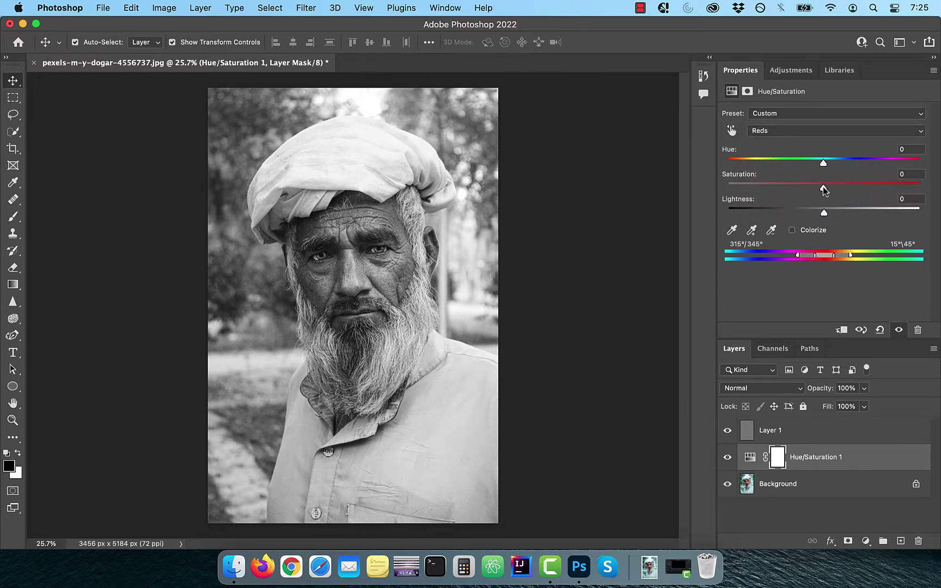
pyautogui.moveTo(823, 187); pyautogui.dragTo(871, 188)
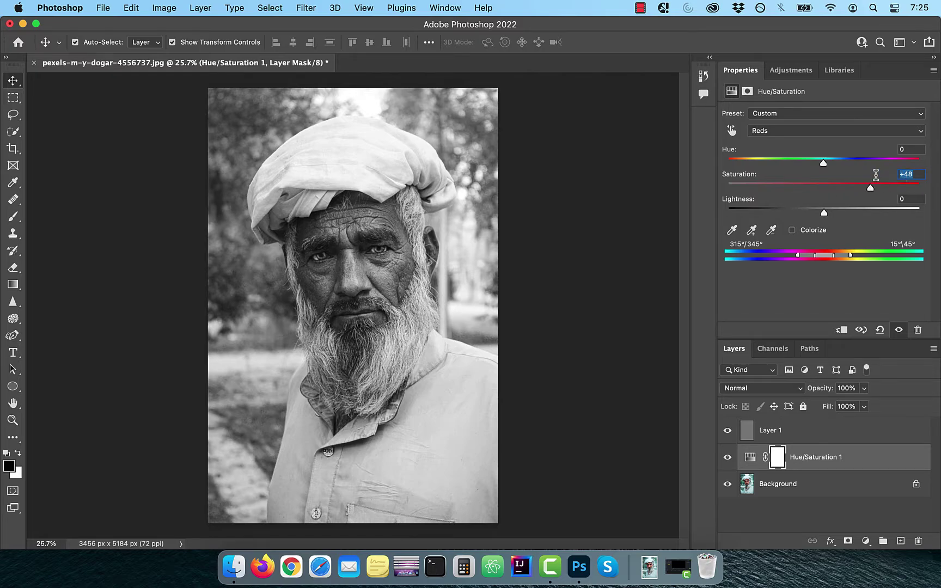
pyautogui.write('20')
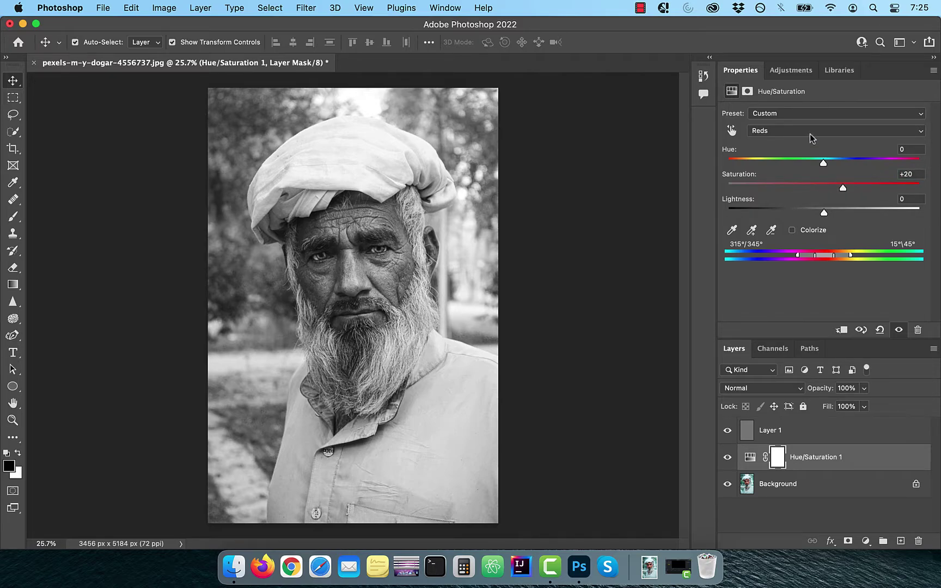
# Step: Set the saturation of the Yellows to -50 in the Hue/Saturation adjustment
pyautogui.click(810, 134)
pyautogui.click(808, 145)
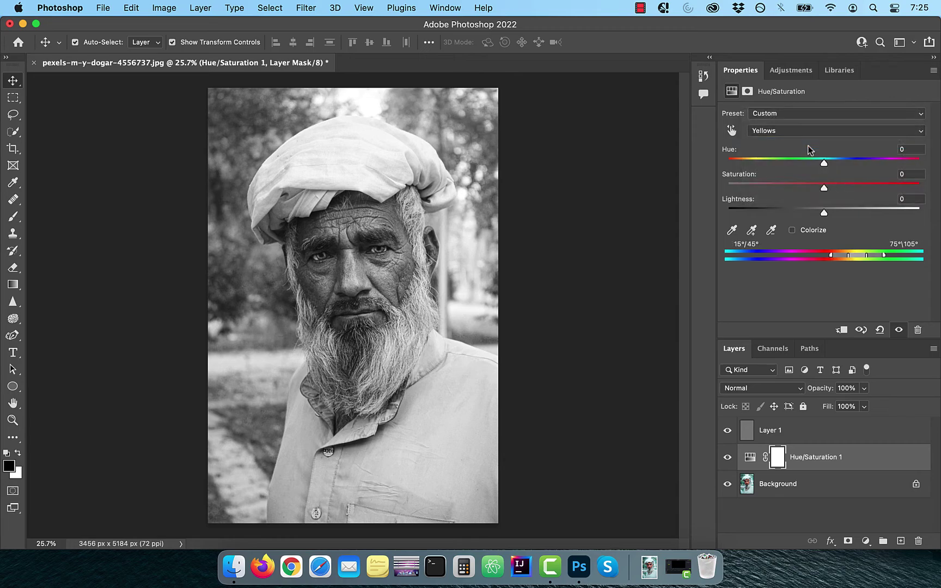
pyautogui.moveTo(823, 186); pyautogui.dragTo(763, 186)
pyautogui.write('-50')
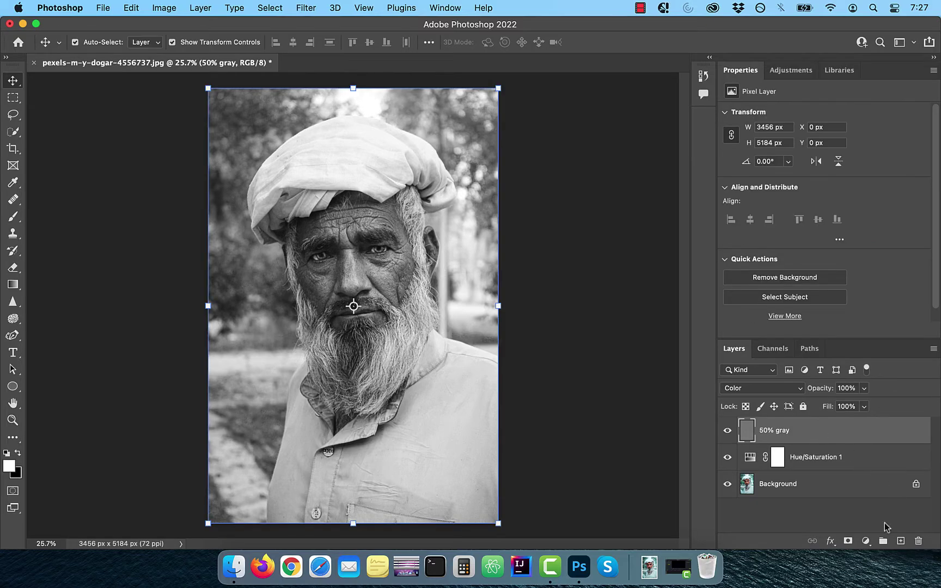
# Step: Add a Curves adjustment layer above the 50% gray layer and set its blend mode to Screen
pyautogui.click(866, 541)
pyautogui.click(891, 321)
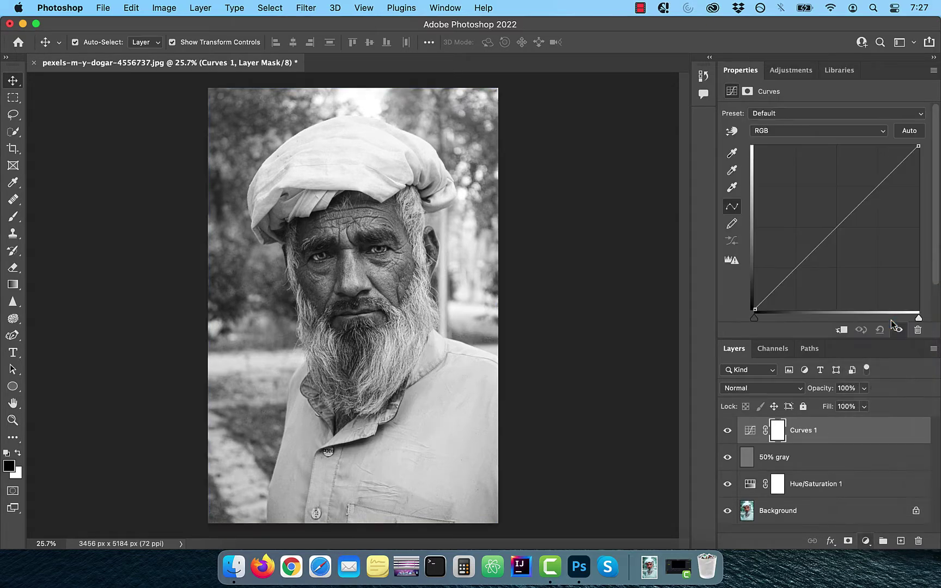
pyautogui.click(785, 389)
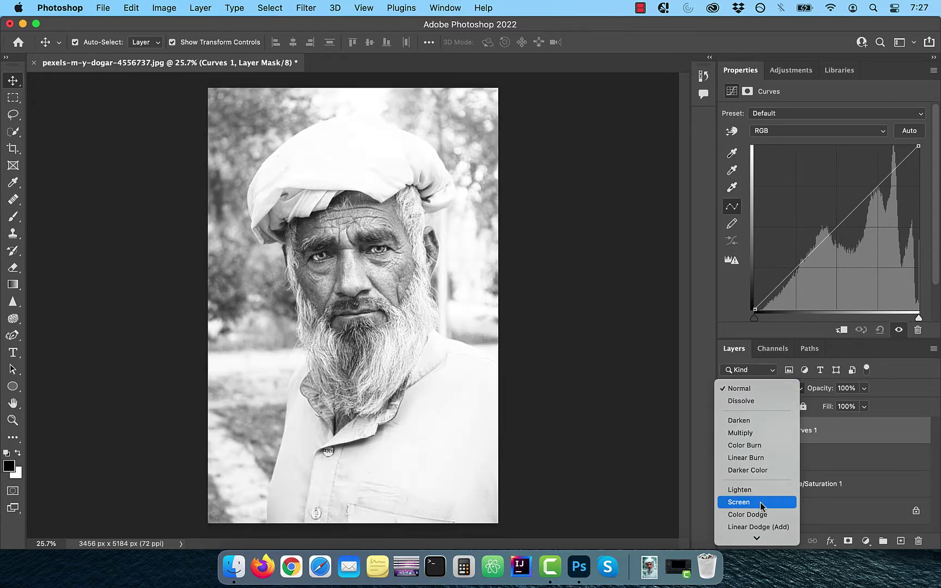
pyautogui.click(762, 505)
# Step: Shape the RGB curve into an S by raising the highlights and lowering the shadows, and invert the layer mask to black
pyautogui.moveTo(871, 192); pyautogui.dragTo(865, 183)
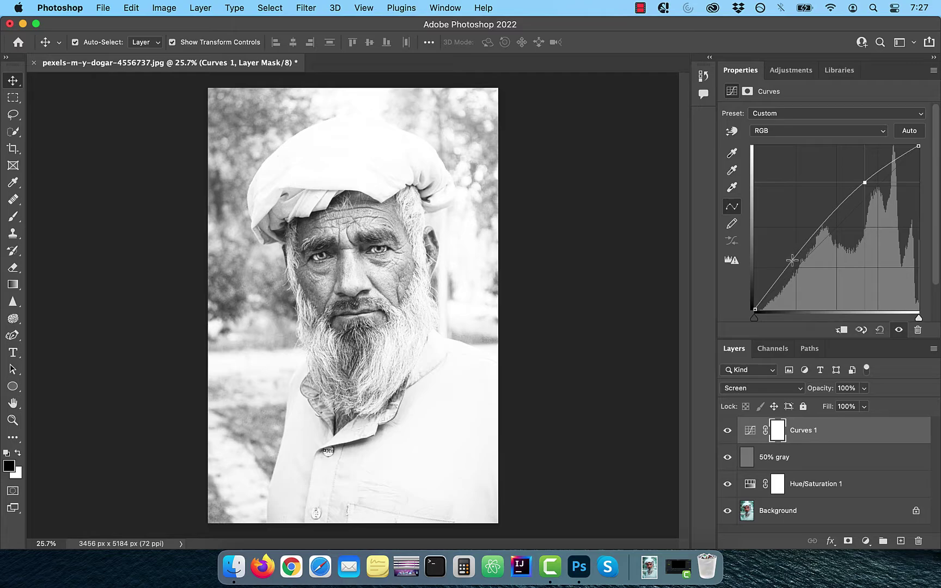
pyautogui.moveTo(793, 260); pyautogui.dragTo(809, 274)
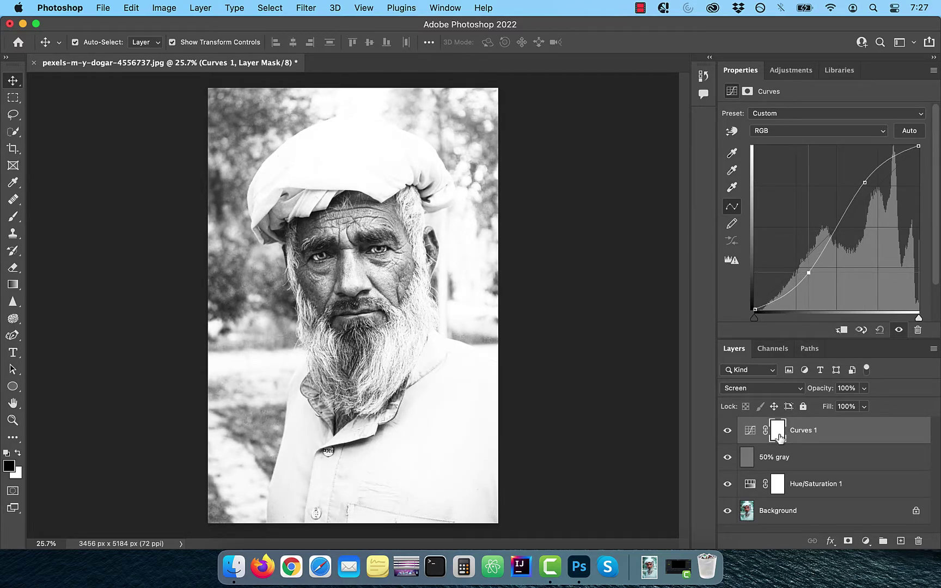
pyautogui.press('super+i')
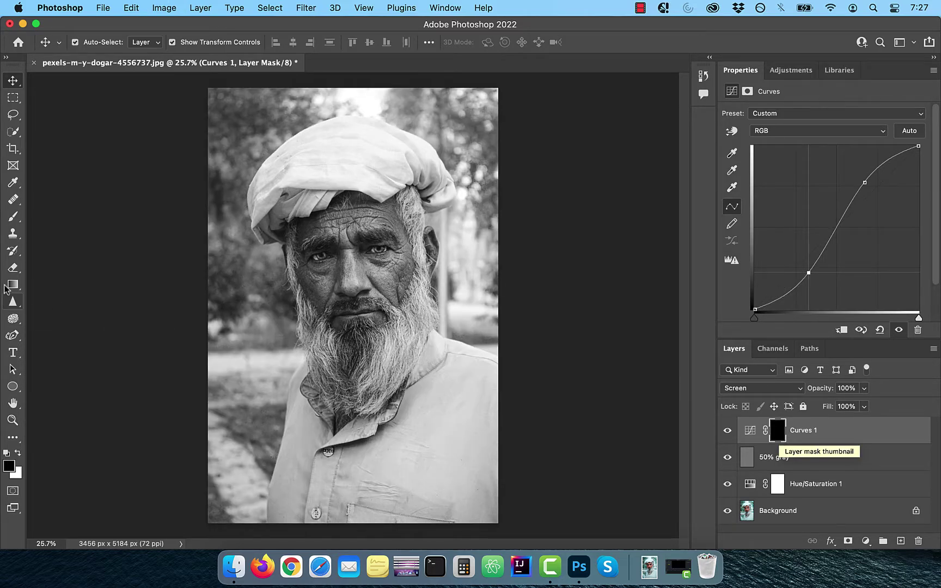
# Step: Paint white over the face and beard on the Curves mask with a 1000 px brush at 50% flow, and lower the layer opacity to 66%
pyautogui.click(13, 217)
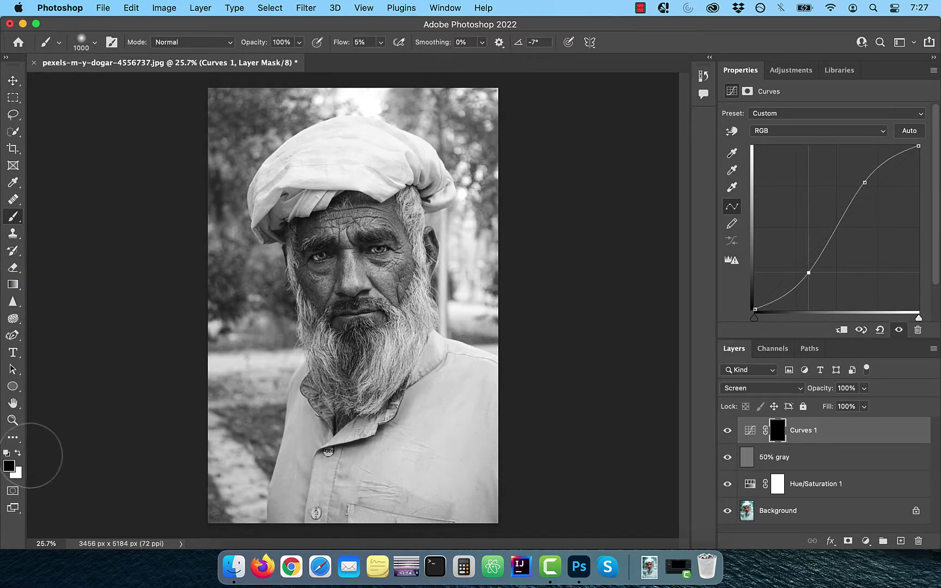
pyautogui.click(17, 453)
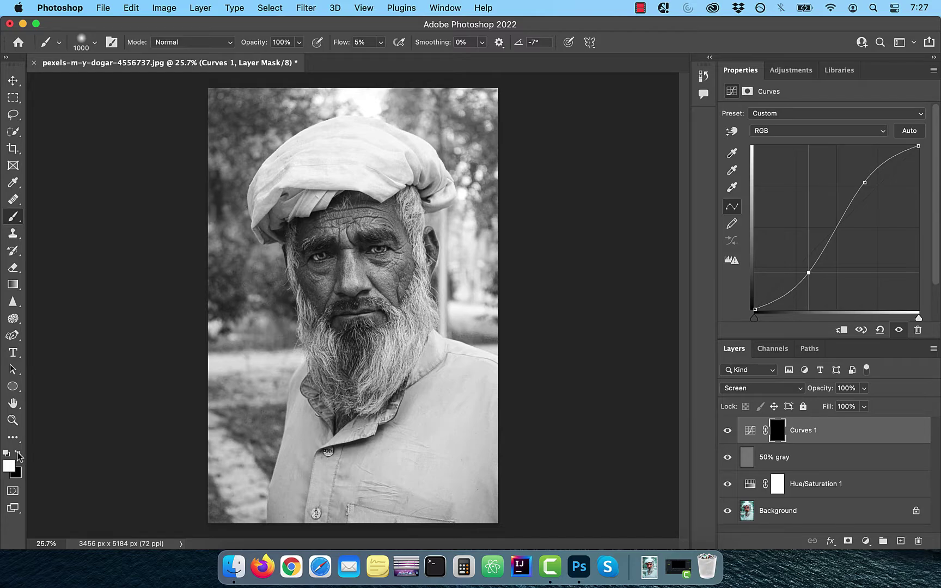
pyautogui.click(359, 42)
pyautogui.press('Return')
pyautogui.moveTo(336, 253)
pyautogui.mouseDown()
pyautogui.moveTo(342, 248)
pyautogui.moveTo(381, 344)
pyautogui.moveTo(313, 277)
pyautogui.moveTo(327, 223)
pyautogui.moveTo(381, 327)
pyautogui.moveTo(327, 261)
pyautogui.mouseUp()
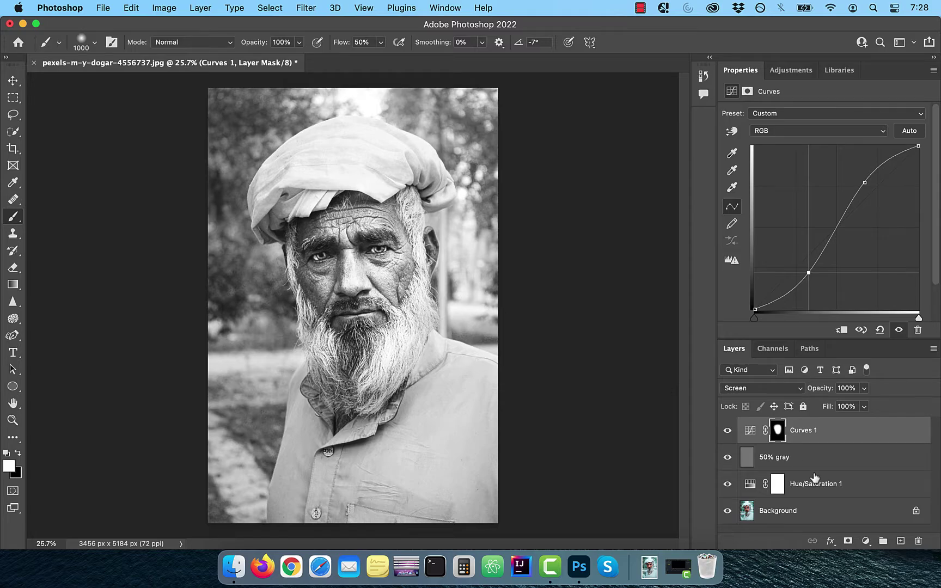
pyautogui.moveTo(824, 392); pyautogui.dragTo(811, 392)
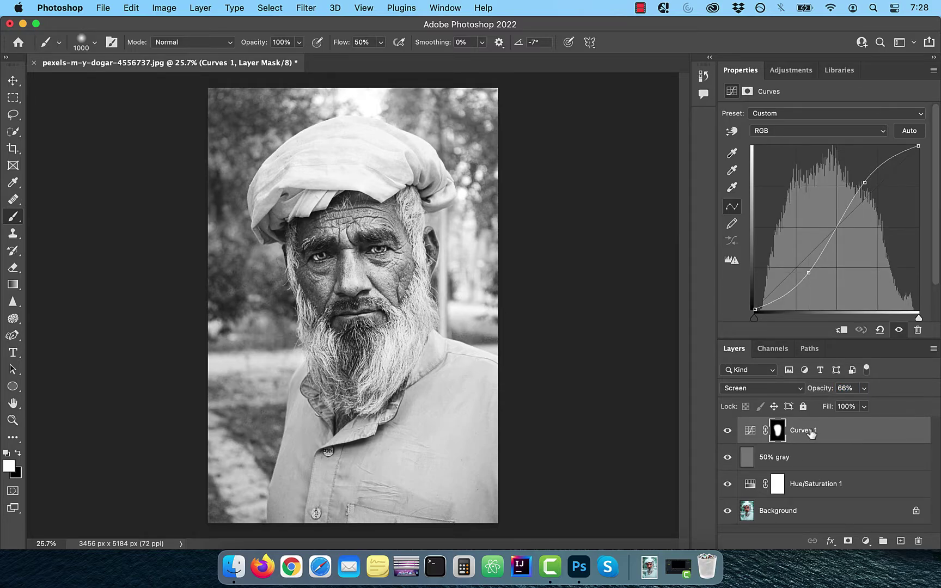
# Step: Duplicate the Curves layer and set the copy to Normal blend mode at 25% opacity
pyautogui.moveTo(811, 432); pyautogui.dragTo(898, 543)
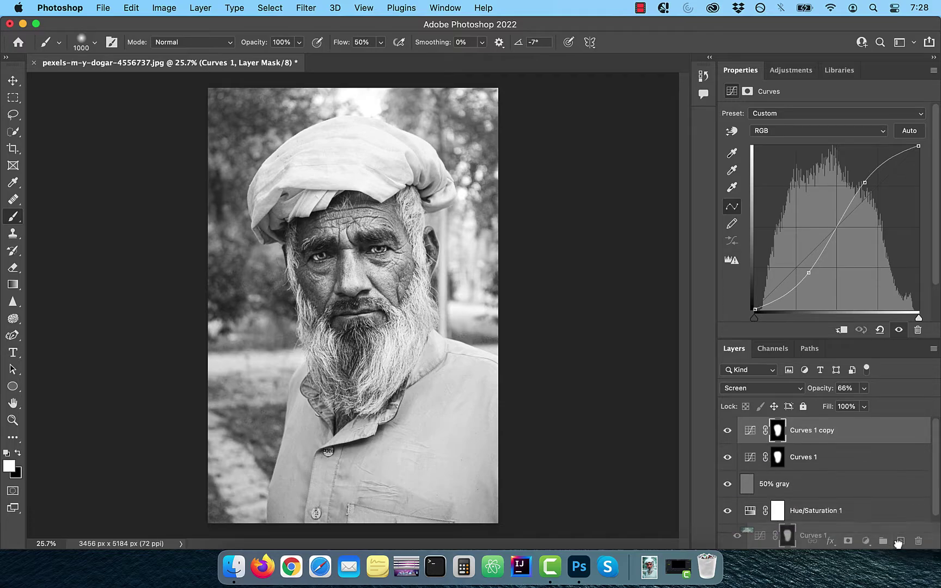
pyautogui.click(783, 391)
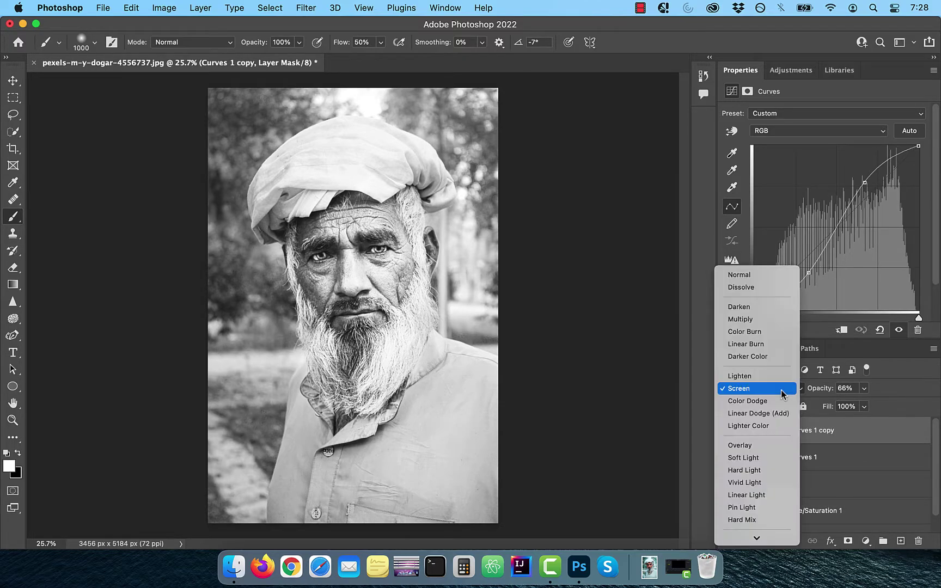
pyautogui.click(758, 276)
pyautogui.moveTo(824, 389)
pyautogui.mouseDown()
pyautogui.moveTo(809, 389)
pyautogui.moveTo(837, 388)
pyautogui.mouseUp()
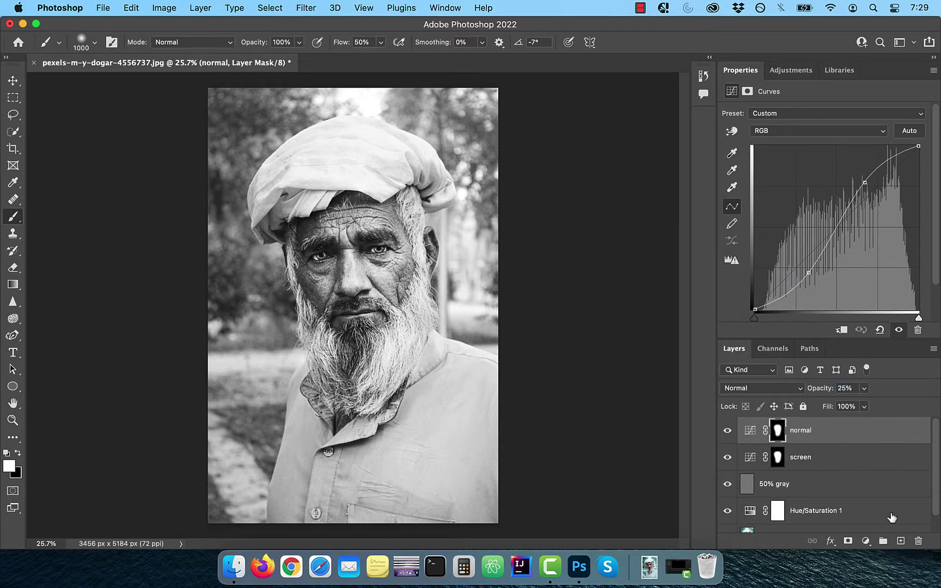
# Step: Add a new empty layer at the top of the stack and name it "sharpen"
pyautogui.click(901, 541)
pyautogui.doubleClick(777, 433)
pyautogui.write('sharpen')
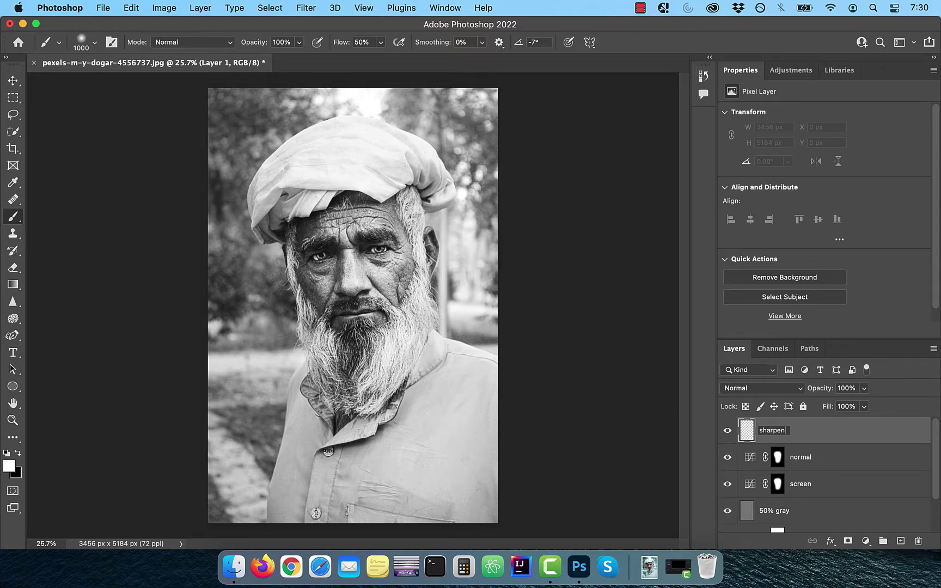
pyautogui.press('Return')
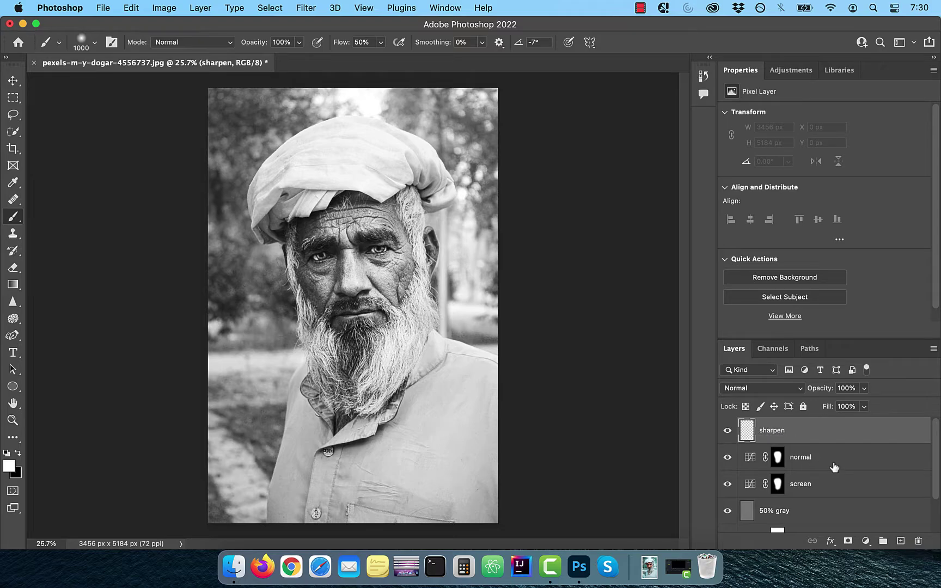
# Step: Sharpen the face and beard on the sharpen layer using the Sharpen tool at 25% strength
pyautogui.click(13, 303)
pyautogui.rightClick(13, 303)
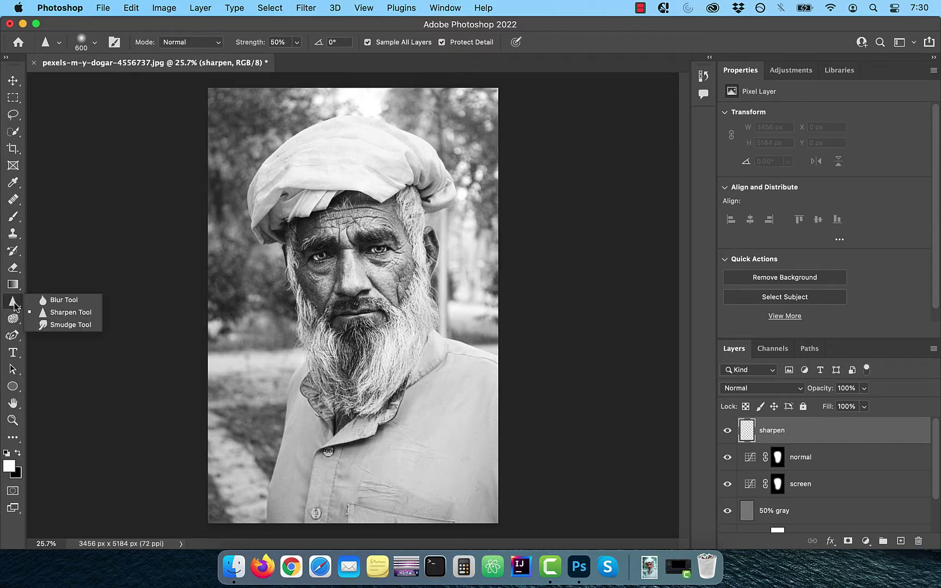
pyautogui.click(61, 315)
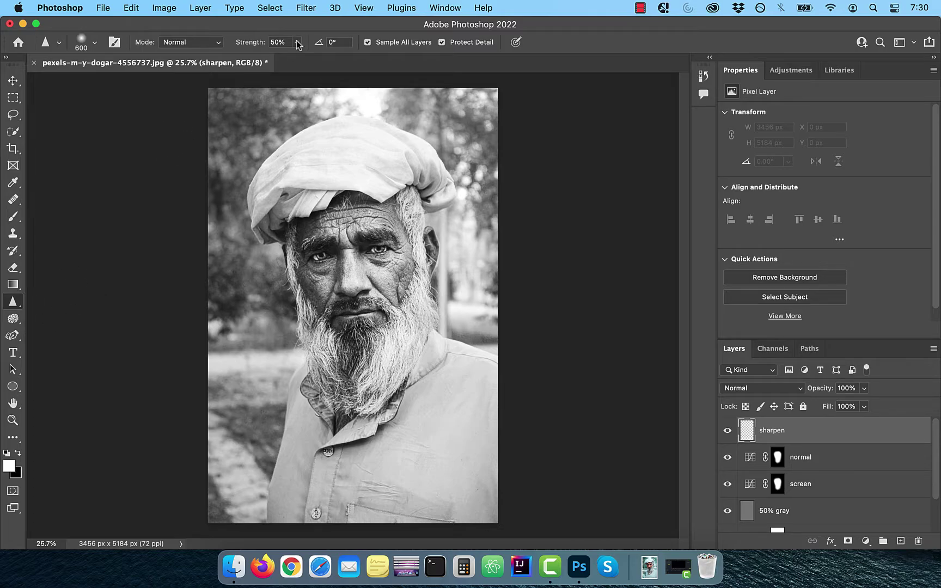
pyautogui.click(276, 42)
pyautogui.write('2')
pyautogui.press('super+plus')
pyautogui.press('super+plus')
pyautogui.press('super+plus')
pyautogui.scroll(3, 327, 245)
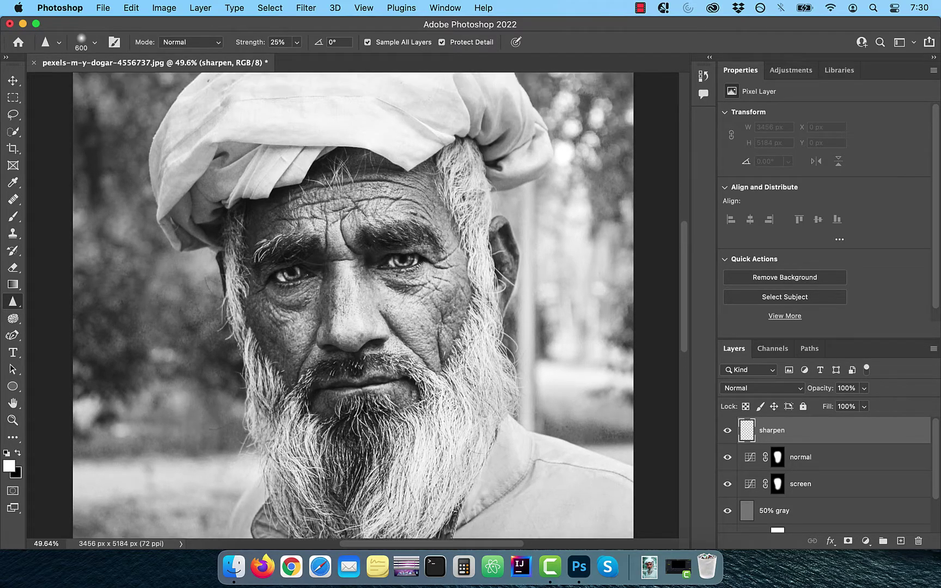
pyautogui.moveTo(404, 263); pyautogui.dragTo(293, 278)
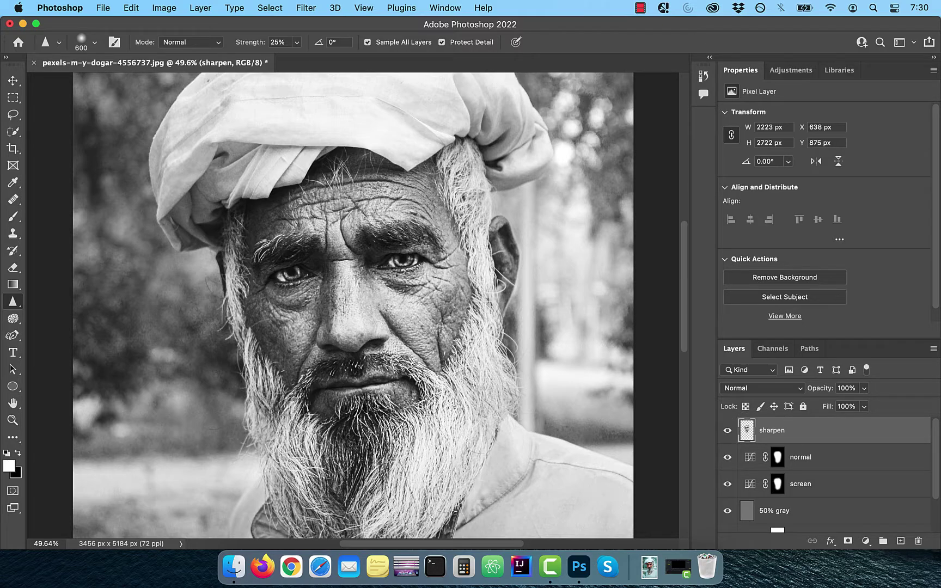
pyautogui.press('super+0')
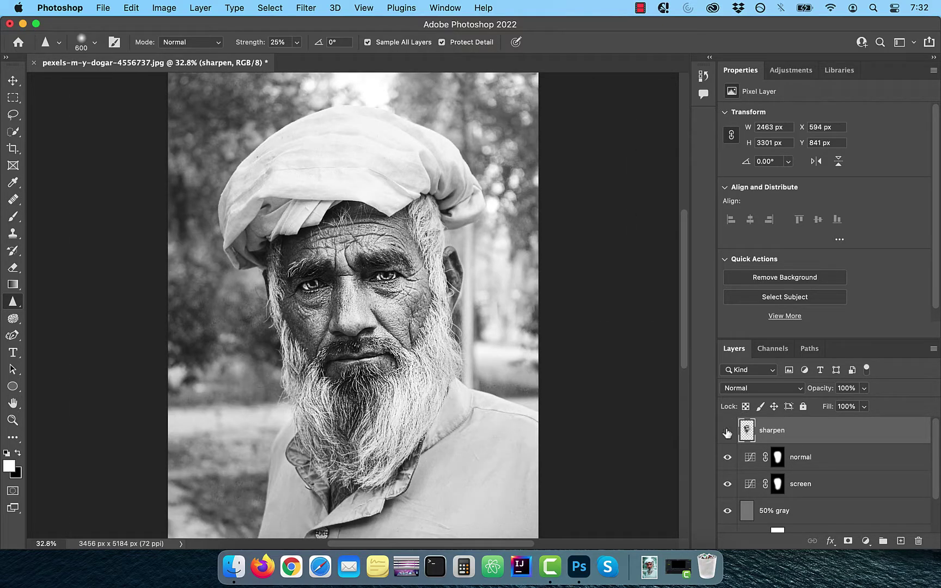
# Step: Add a new layer above the sharpen layer, name it "brighten eyes", and set its blend mode to Color Dodge
pyautogui.click(901, 541)
pyautogui.doubleClick(765, 431)
pyautogui.write('b')
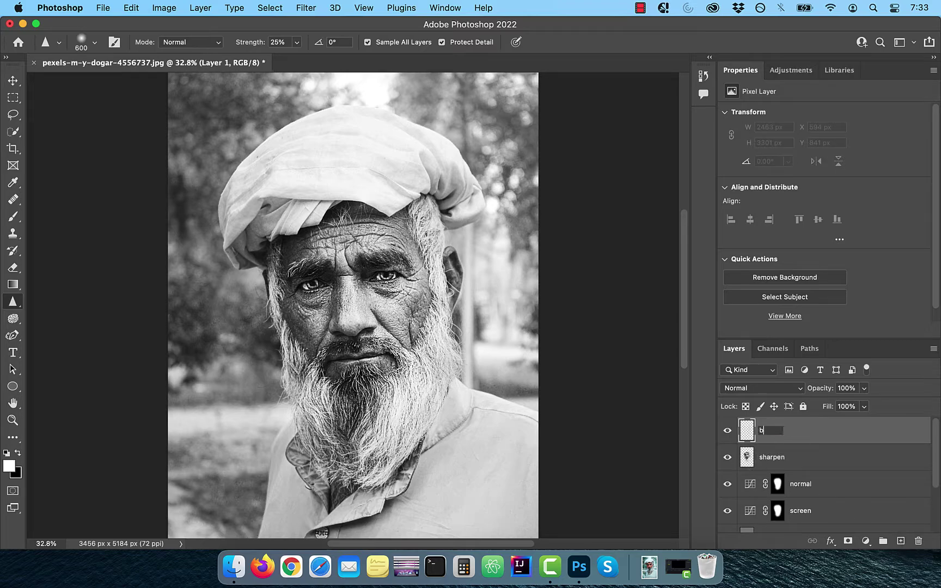
pyautogui.write('righten eyes')
pyautogui.press('Return')
pyautogui.click(768, 387)
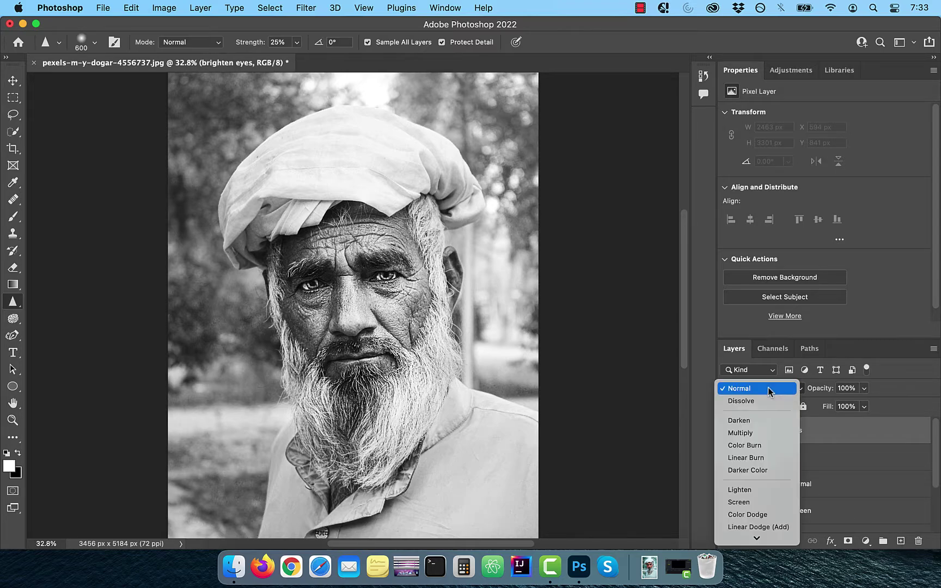
pyautogui.click(764, 515)
# Step: Turn off Transparency Shapes Layer in the blending options of the brighten eyes layer
pyautogui.click(831, 541)
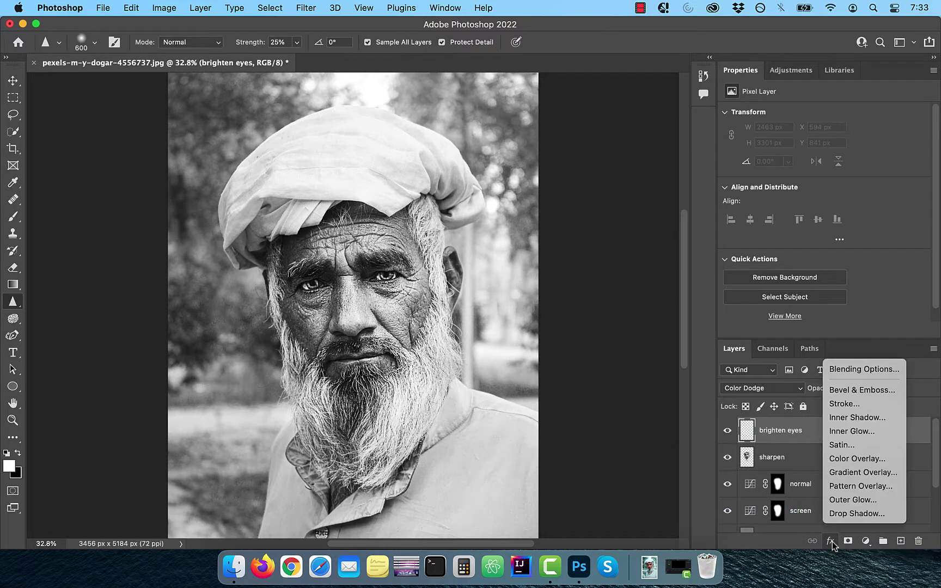
pyautogui.click(861, 370)
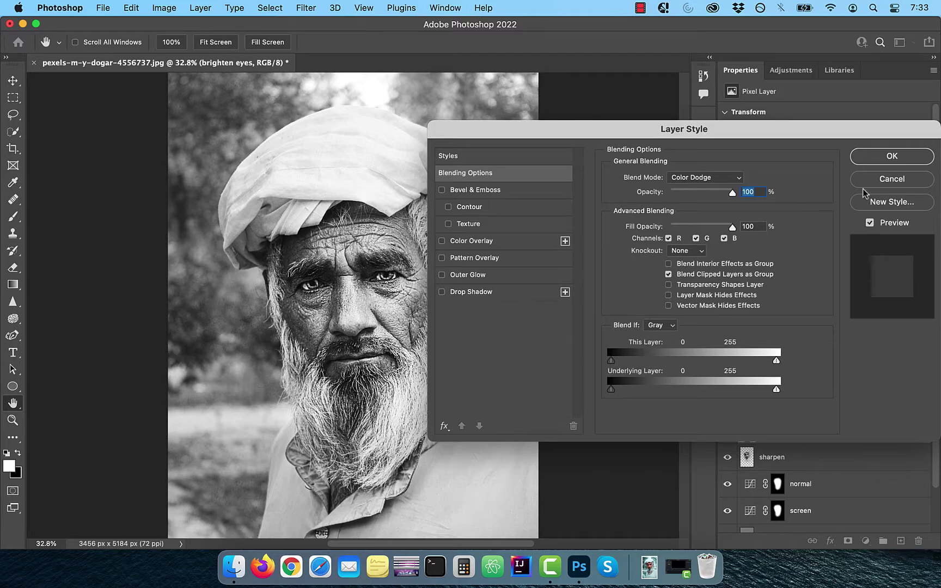
pyautogui.click(892, 158)
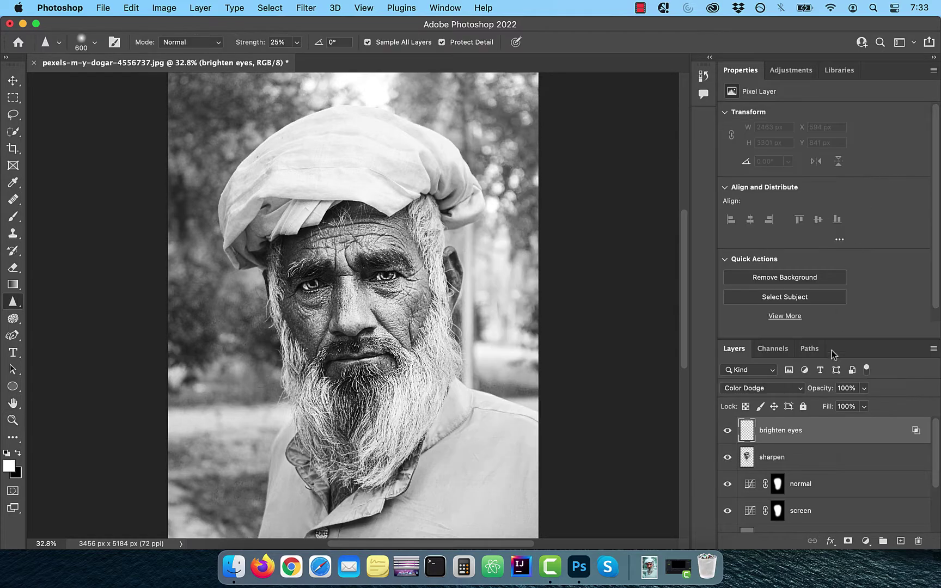
# Step: Paint white over both eyes on the brighten eyes layer with a small soft brush at 5% flow
pyautogui.click(14, 218)
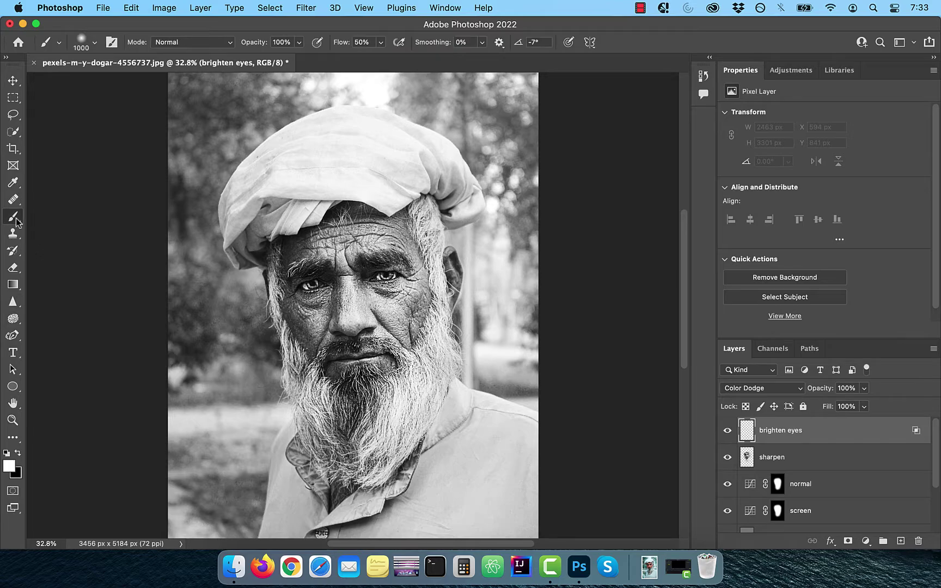
pyautogui.click(361, 43)
pyautogui.write('5')
pyautogui.press('Return')
pyautogui.press('super+plus')
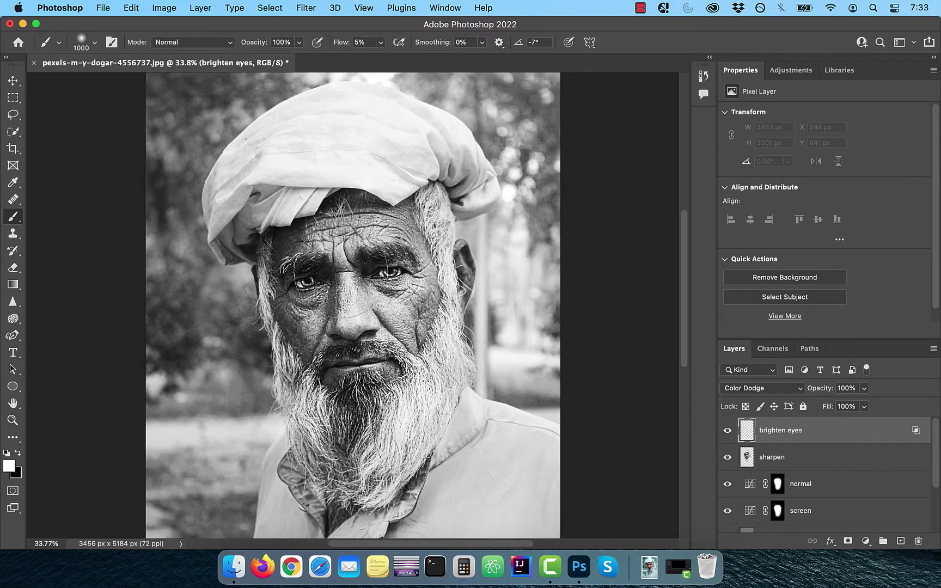
pyautogui.scroll(5, 341, 271)
pyautogui.press('[')
pyautogui.press('[')
pyautogui.press('[')
pyautogui.press('[')
pyautogui.press('[')
pyautogui.press('[')
pyautogui.press('[')
pyautogui.press('[')
pyautogui.press('[')
pyautogui.moveTo(245, 256); pyautogui.dragTo(228, 251)
pyautogui.moveTo(436, 229); pyautogui.dragTo(457, 225)
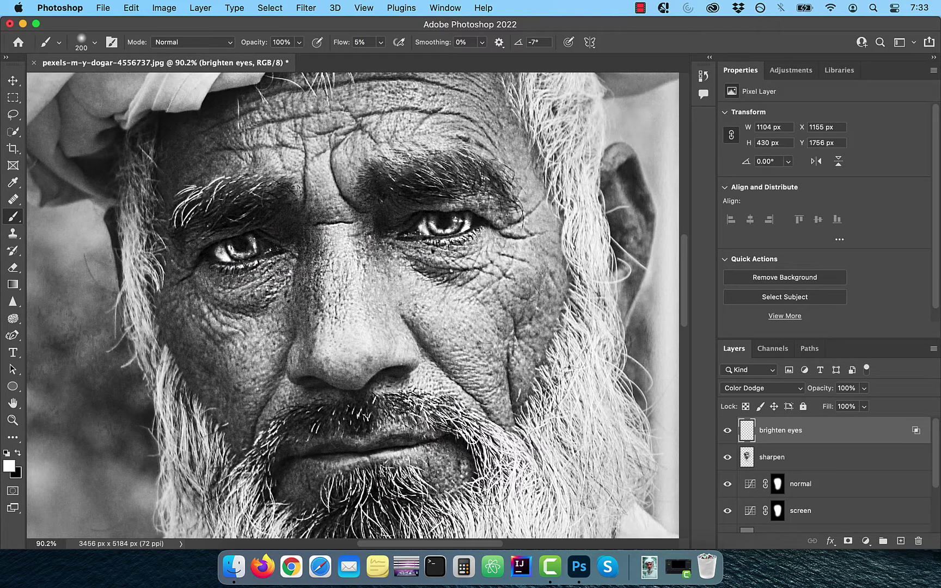
# Step: Lower the opacity of the brighten eyes layer to 90%
pyautogui.scroll(-4, 518, 392)
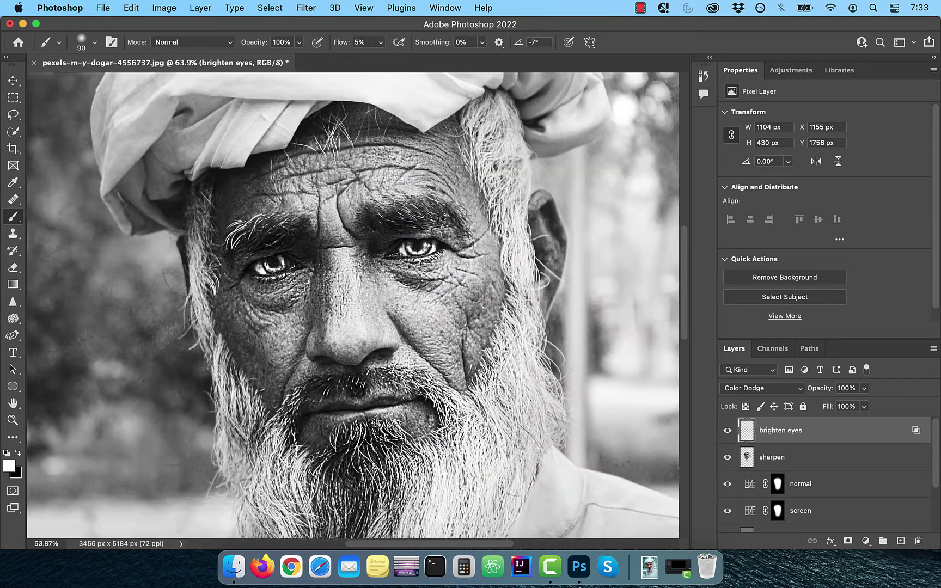
pyautogui.press('v')
pyautogui.moveTo(828, 392); pyautogui.dragTo(826, 393)
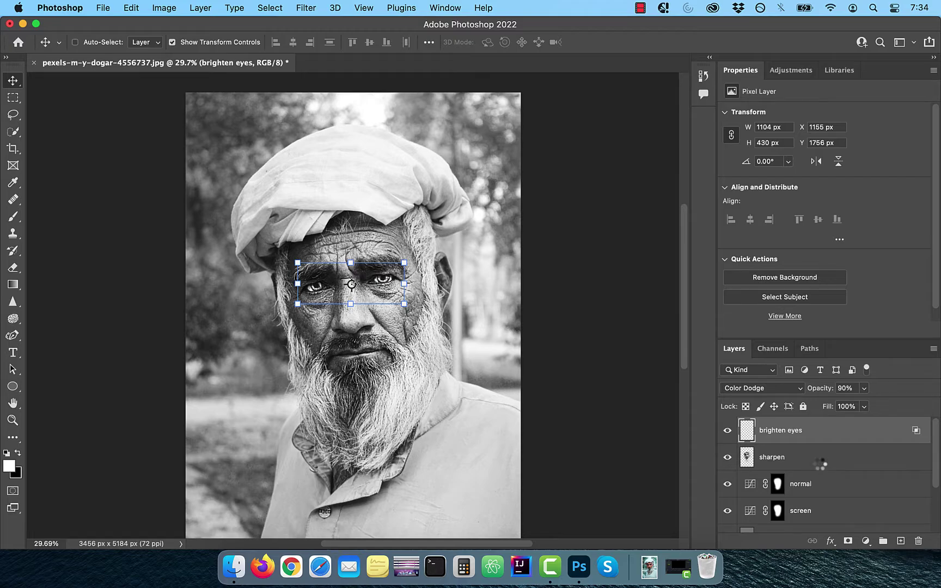
# Step: Stamp all visible layers into a new layer at the top of the stack and name it "stamped"
pyautogui.press('super+alt+shift+e')
pyautogui.doubleClick(781, 437)
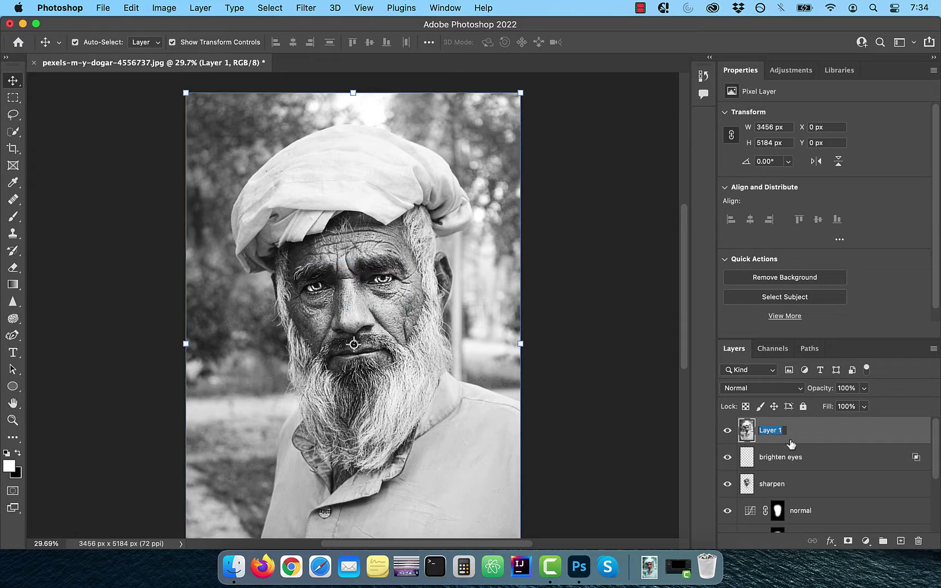
pyautogui.write('stamped')
pyautogui.press('Return')
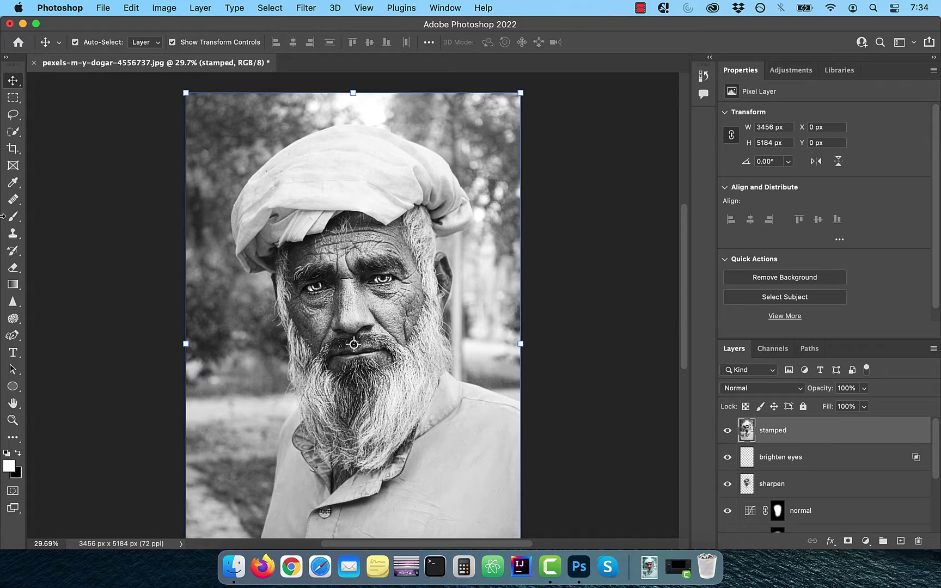
# Step: Select the man with Select Subject and turn the selection into a layer mask on the stamped layer
pyautogui.click(11, 138)
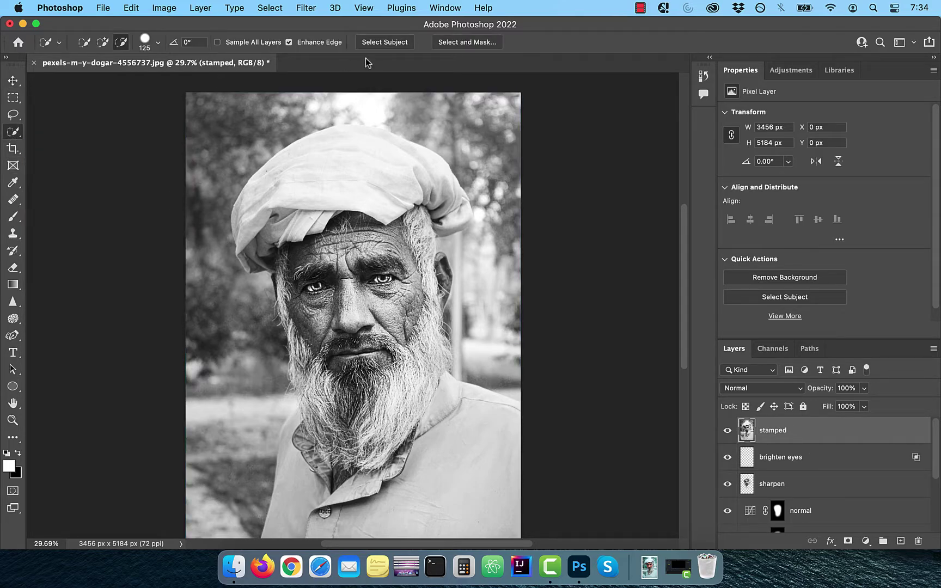
pyautogui.click(392, 42)
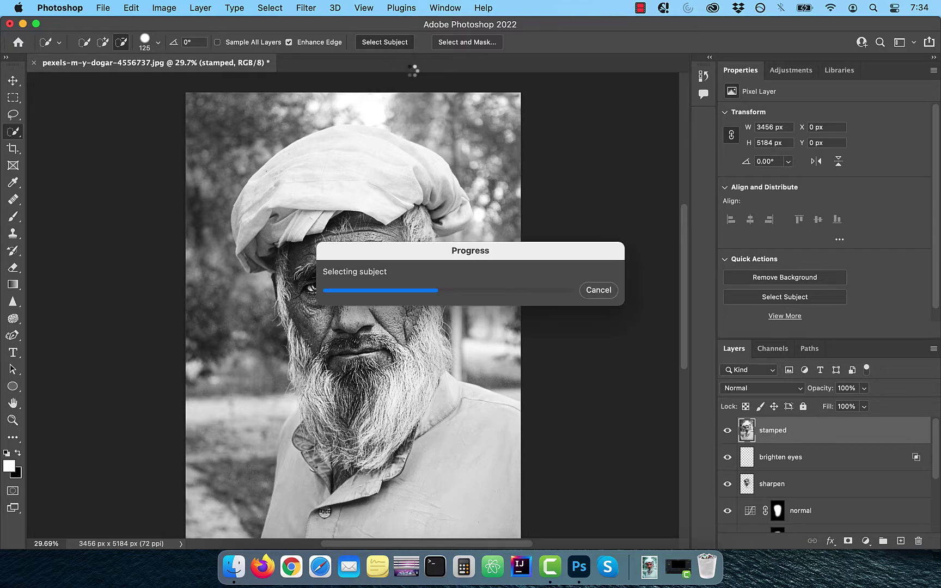
pyautogui.click(848, 541)
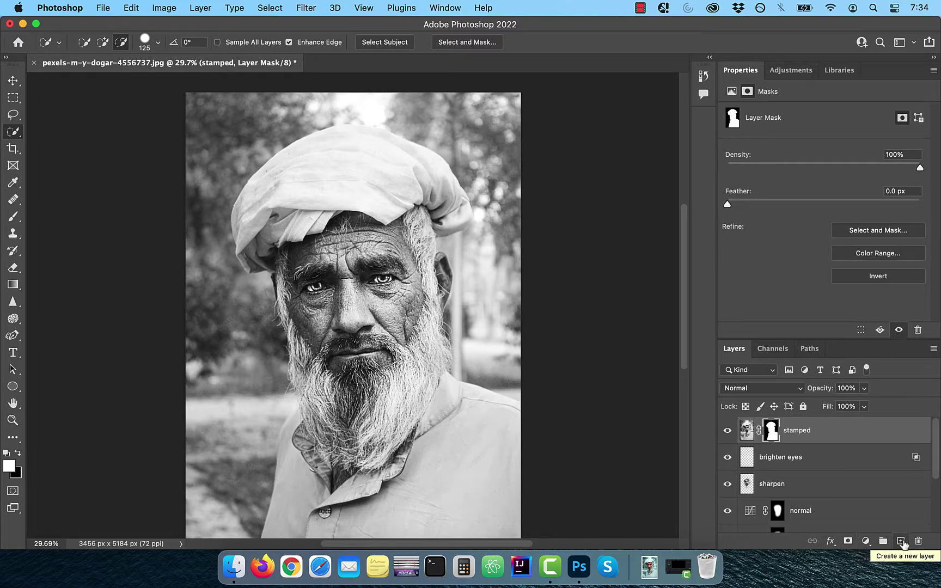
# Step: Add a new empty layer above the stamped layer and name it "black"
pyautogui.click(902, 541)
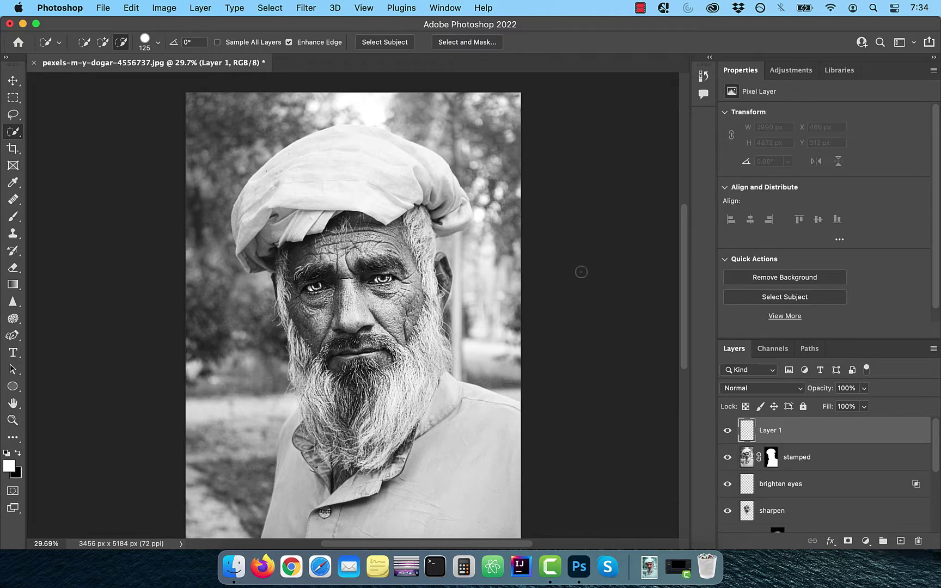
pyautogui.doubleClick(779, 431)
pyautogui.write('black')
pyautogui.press('Return')
# Step: Fill the black layer with Black at 100% opacity and move it below the stamped layer
pyautogui.click(131, 8)
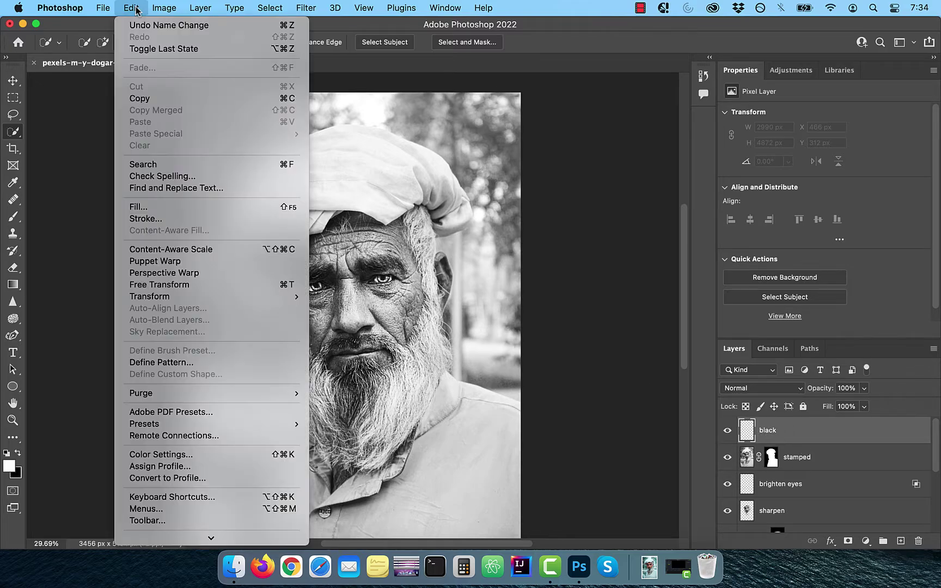
pyautogui.click(138, 207)
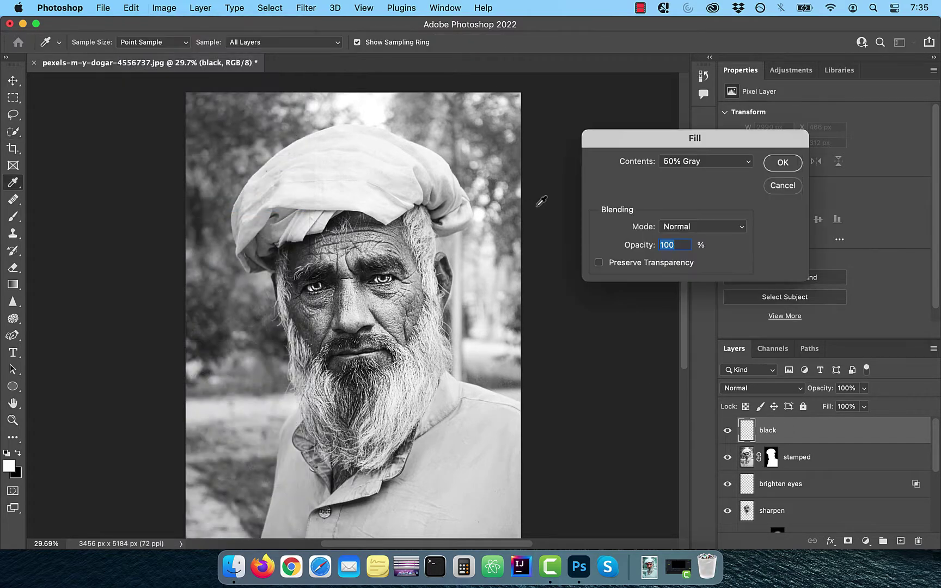
pyautogui.click(746, 164)
pyautogui.click(730, 148)
pyautogui.click(782, 163)
pyautogui.press('w')
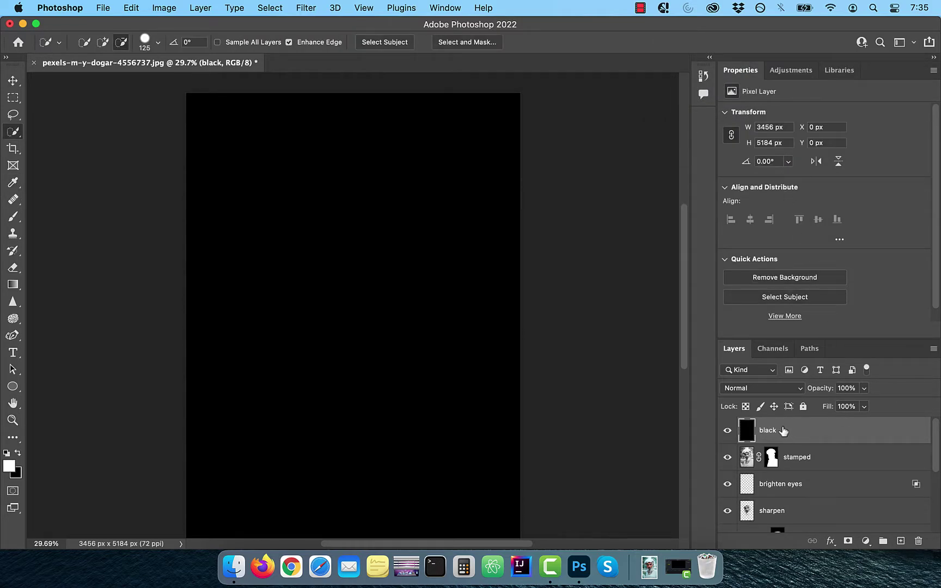
pyautogui.moveTo(785, 433); pyautogui.dragTo(776, 479)
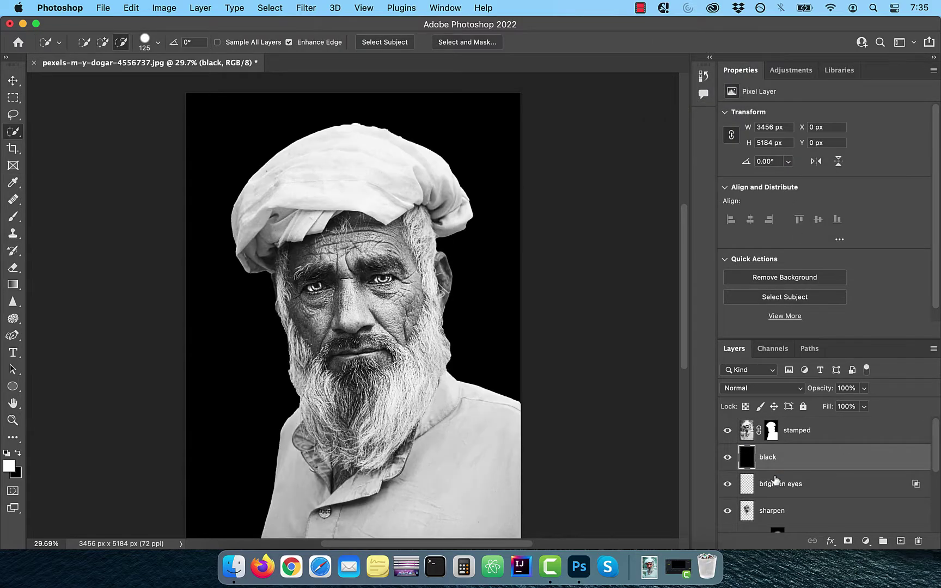
# Step: Feather the stamped layer's mask by 10 px
pyautogui.click(772, 431)
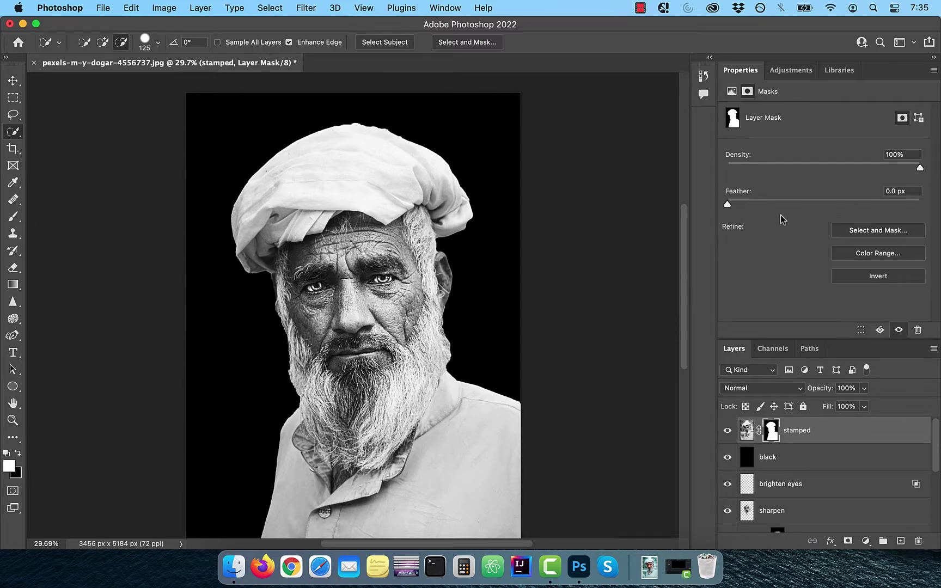
pyautogui.click(919, 193)
pyautogui.write('10')
pyautogui.press('Return')
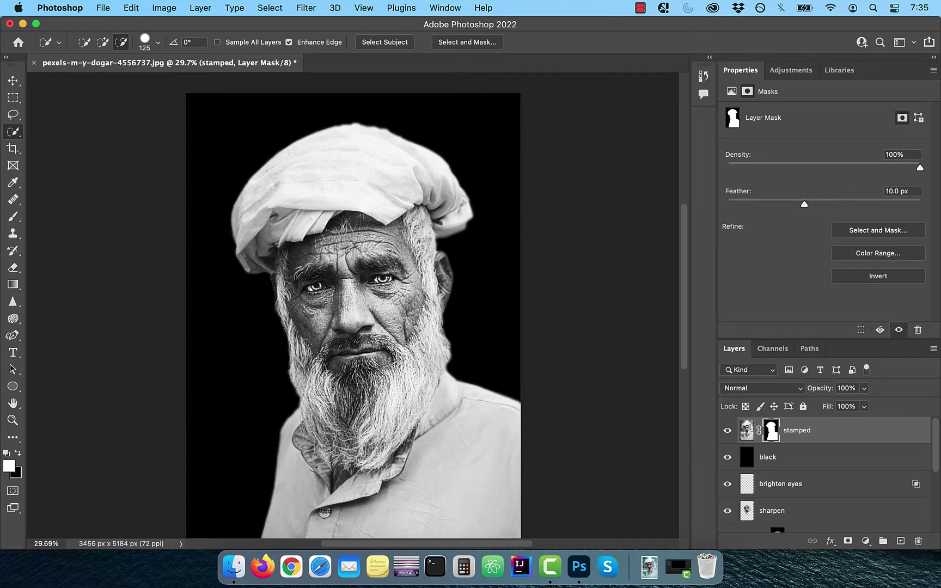
# Step: Convert the stamped layer to a Smart Object and give it a black layer mask with 85% density
pyautogui.rightClick(800, 432)
pyautogui.scroll(-3, 762, 480)
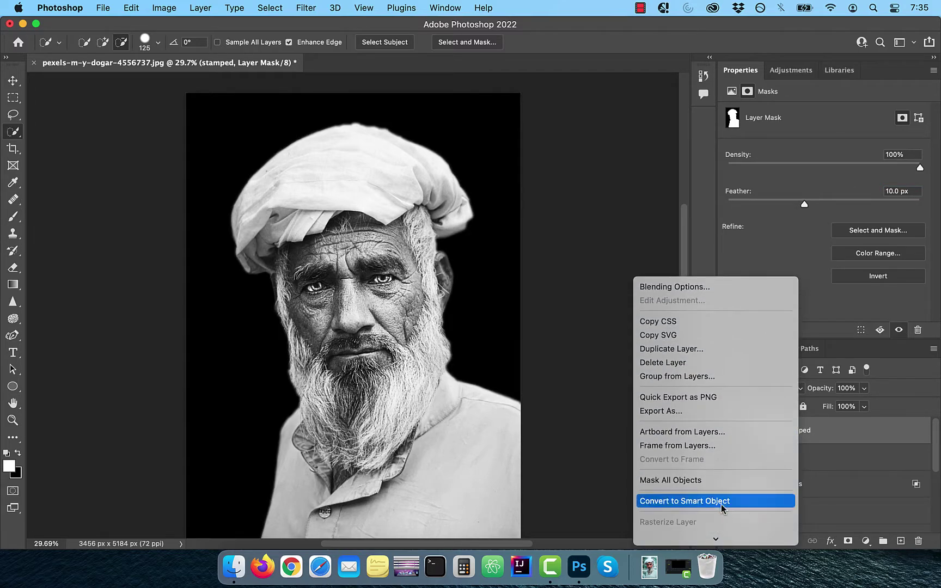
pyautogui.click(720, 501)
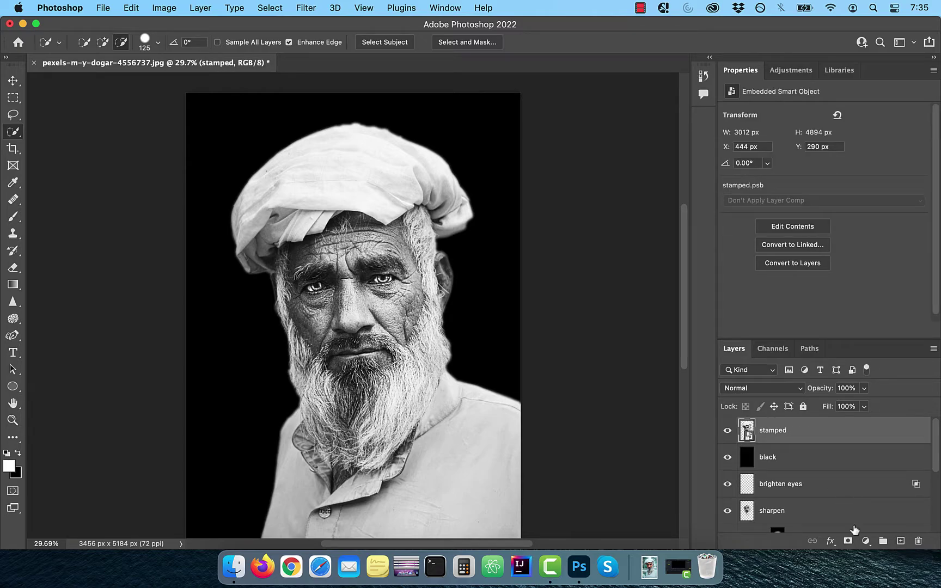
pyautogui.keyDown('alt'); pyautogui.click(848, 541); pyautogui.keyUp('alt')
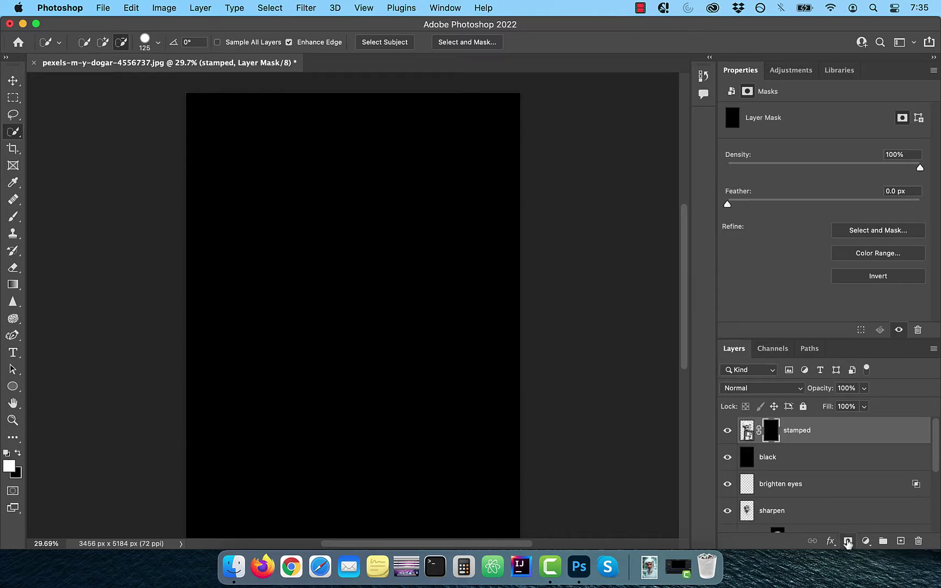
pyautogui.moveTo(920, 166); pyautogui.dragTo(888, 166)
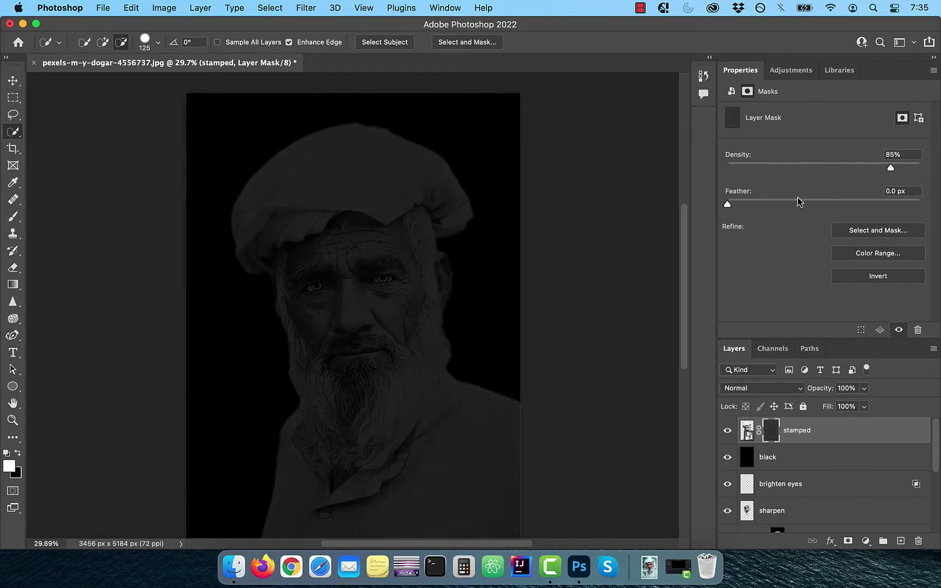
# Step: Paint white on the stamped layer's mask over the face and turban with a soft 2400 px brush at 50% flow
pyautogui.click(16, 217)
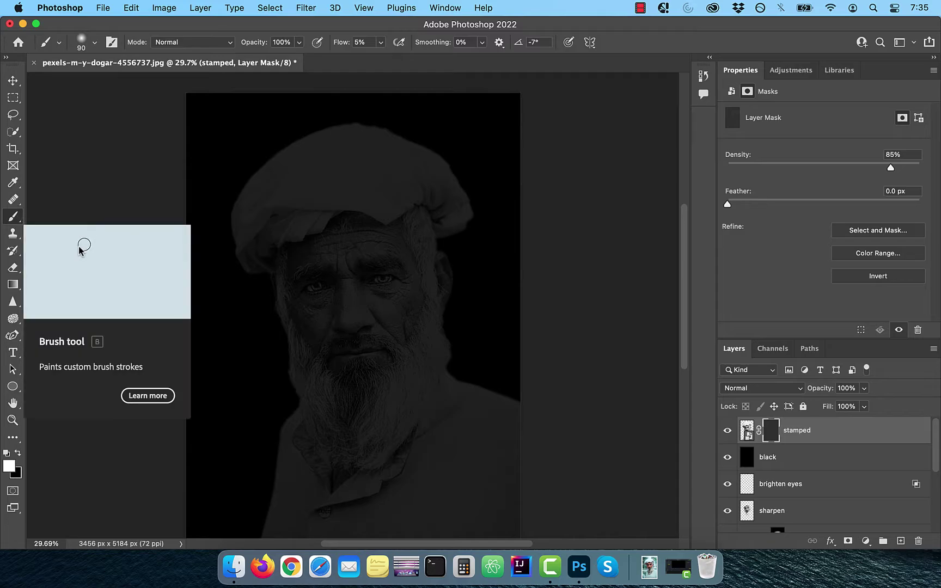
pyautogui.click(339, 43)
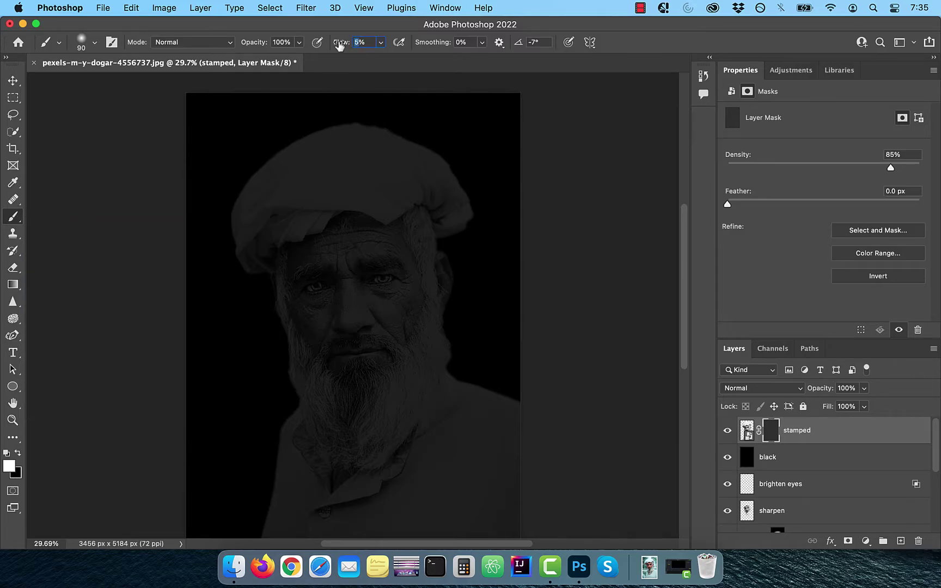
pyautogui.write('50')
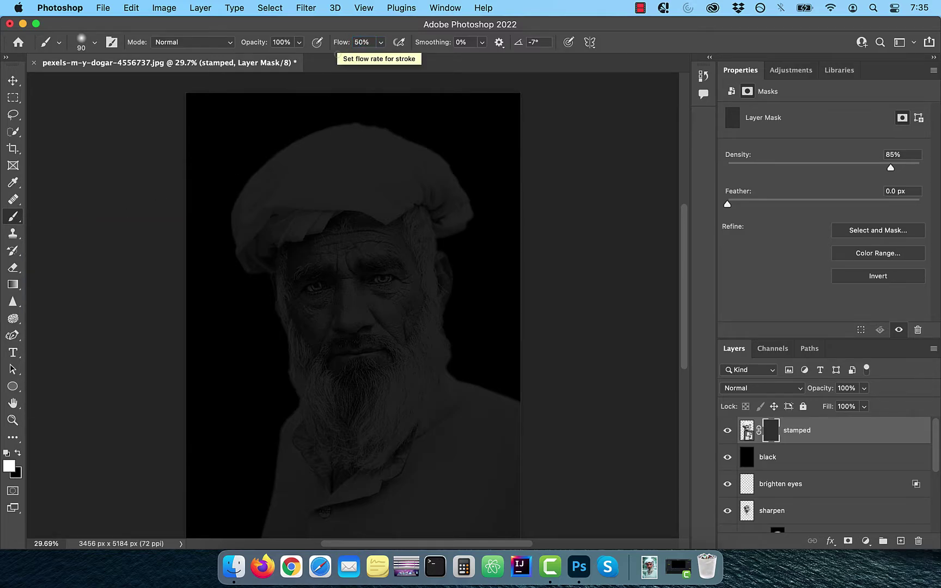
pyautogui.press(']')
pyautogui.press(']')
pyautogui.press(']')
pyautogui.press(']')
pyautogui.press(']')
pyautogui.press(']')
pyautogui.press(']')
pyautogui.press(']')
pyautogui.press(']')
pyautogui.press(']')
pyautogui.press(']')
pyautogui.press(']')
pyautogui.press(']')
pyautogui.press(']')
pyautogui.press(']')
pyautogui.press(']')
pyautogui.press(']')
pyautogui.press(']')
pyautogui.press(']')
pyautogui.press(']')
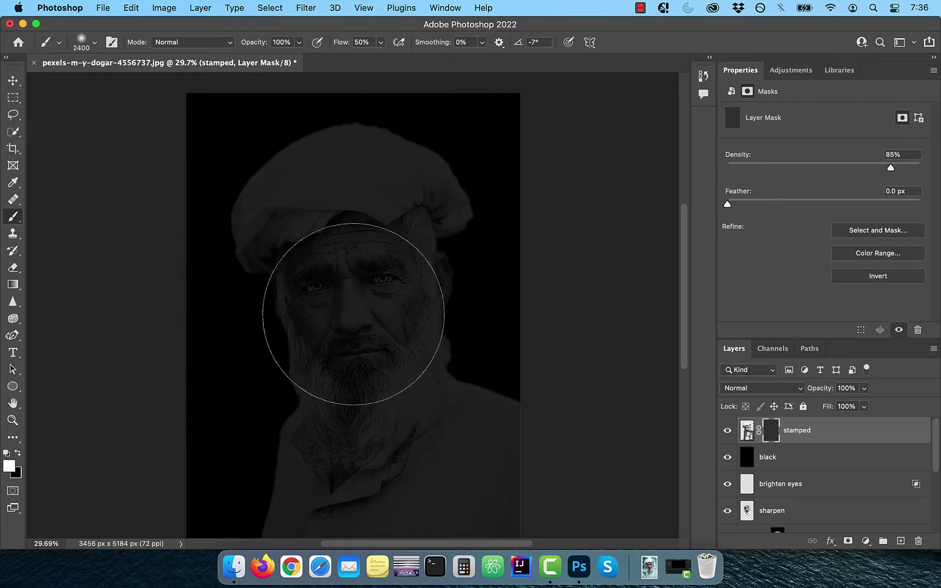
pyautogui.click(355, 313)
pyautogui.click(354, 278)
pyautogui.click(356, 265)
pyautogui.scroll(-3, 321, 379)
pyautogui.scroll(1, 250, 397)
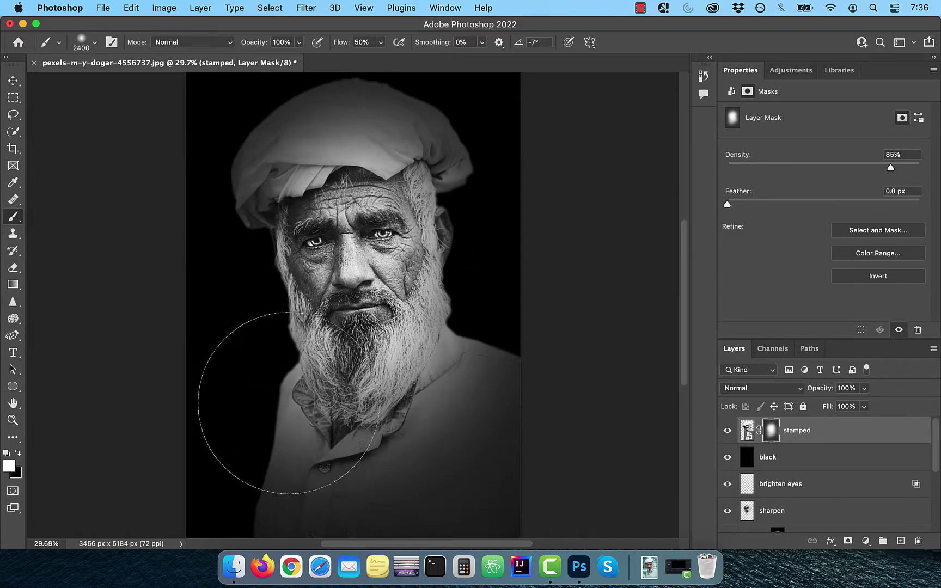
# Step: Paint black at 5% flow with an 1100 px brush on the mask around the lower shirt, and set the mask density to 100%
pyautogui.press('x')
pyautogui.press('[')
pyautogui.press('[')
pyautogui.press('[')
pyautogui.press('[')
pyautogui.press('[')
pyautogui.press('[')
pyautogui.press('[')
pyautogui.press('[')
pyautogui.press('[')
pyautogui.hotkey('shift', '0')
pyautogui.hotkey('shift', '5')
pyautogui.scroll(-4, 254, 491)
pyautogui.press(']')
pyautogui.press(']')
pyautogui.press(']')
pyautogui.moveTo(311, 438)
pyautogui.mouseDown()
pyautogui.moveTo(434, 414)
pyautogui.moveTo(380, 430)
pyautogui.moveTo(208, 421)
pyautogui.moveTo(350, 422)
pyautogui.moveTo(258, 405)
pyautogui.mouseUp()
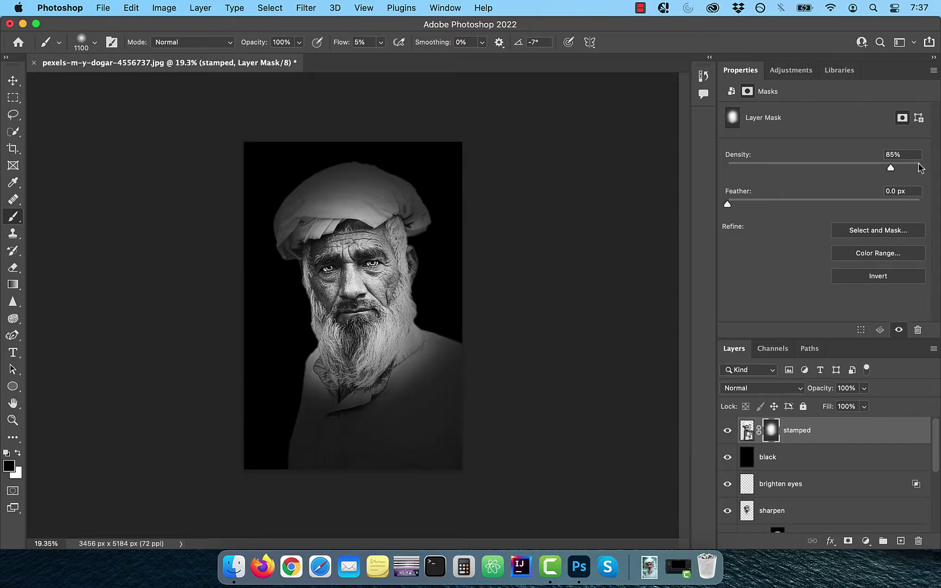
pyautogui.moveTo(891, 170); pyautogui.dragTo(938, 168)
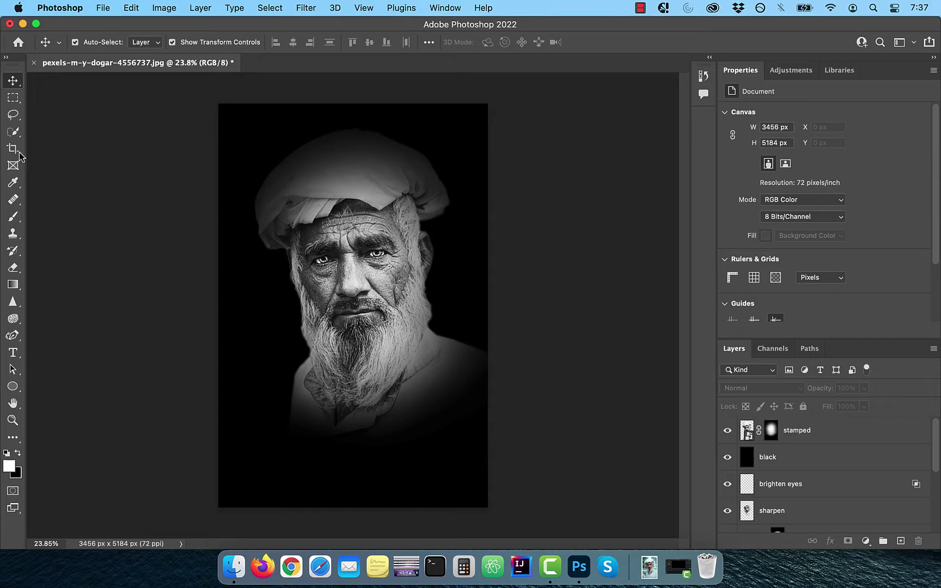
# Step: Crop the image tighter around the man to 3088 x 4177 px, trimming the empty black margins
pyautogui.click(14, 150)
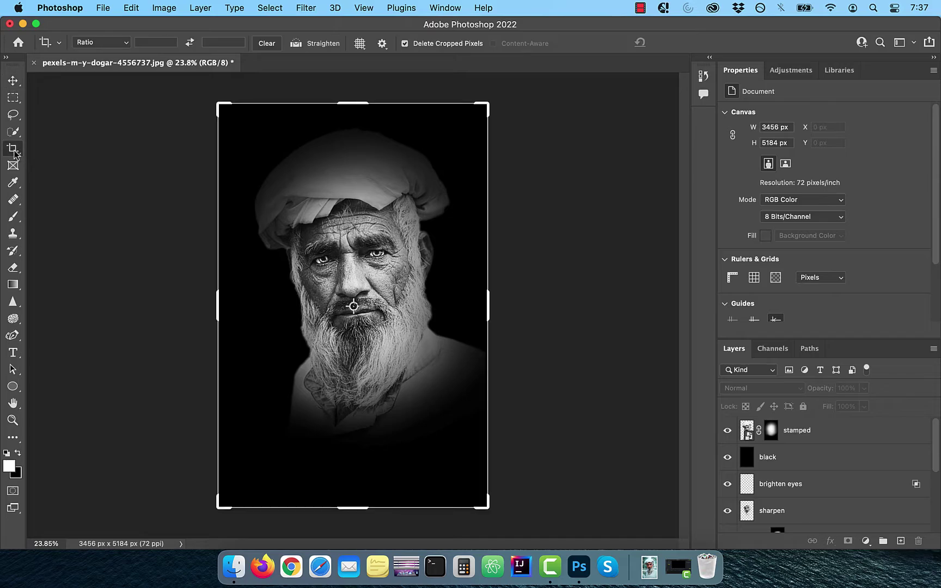
pyautogui.moveTo(362, 511); pyautogui.dragTo(362, 480)
pyautogui.moveTo(216, 305); pyautogui.dragTo(232, 297)
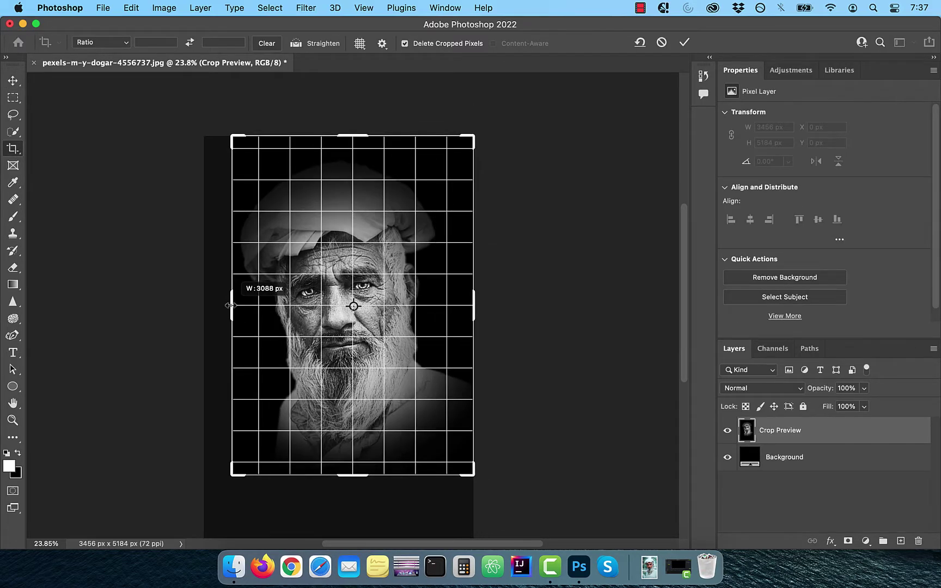
pyautogui.moveTo(352, 135); pyautogui.dragTo(351, 143)
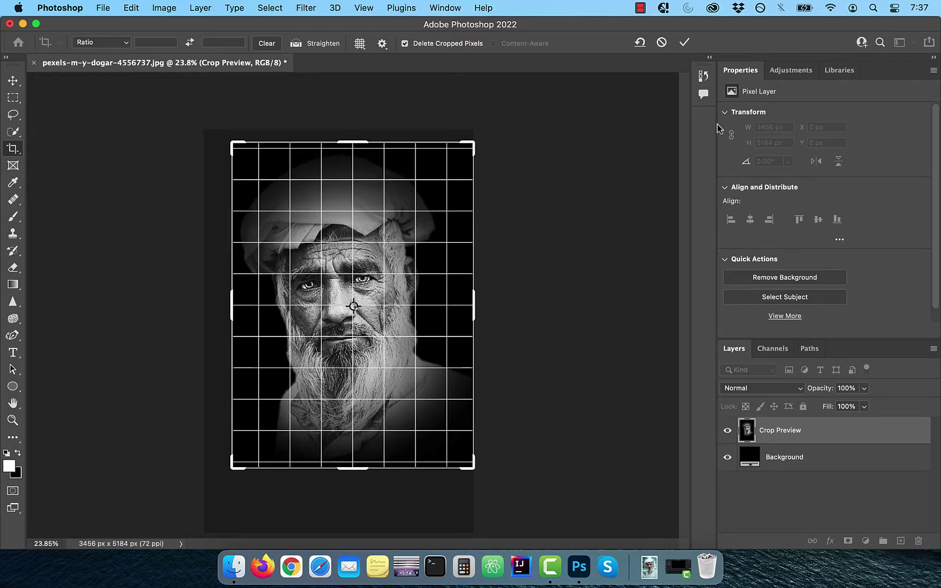
pyautogui.click(686, 43)
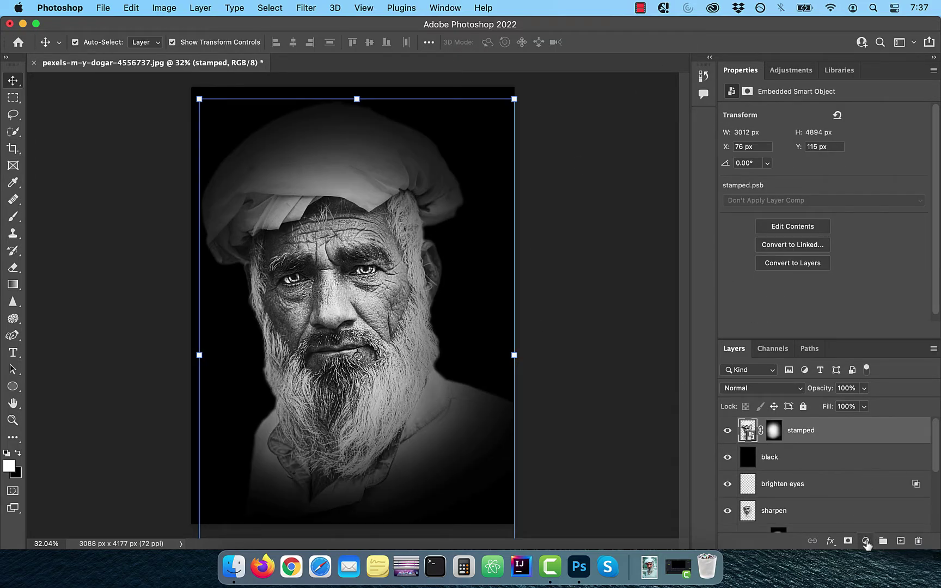
# Step: Add a Curves adjustment layer above the stamped layer with Soft Light blending and 40% opacity
pyautogui.click(866, 541)
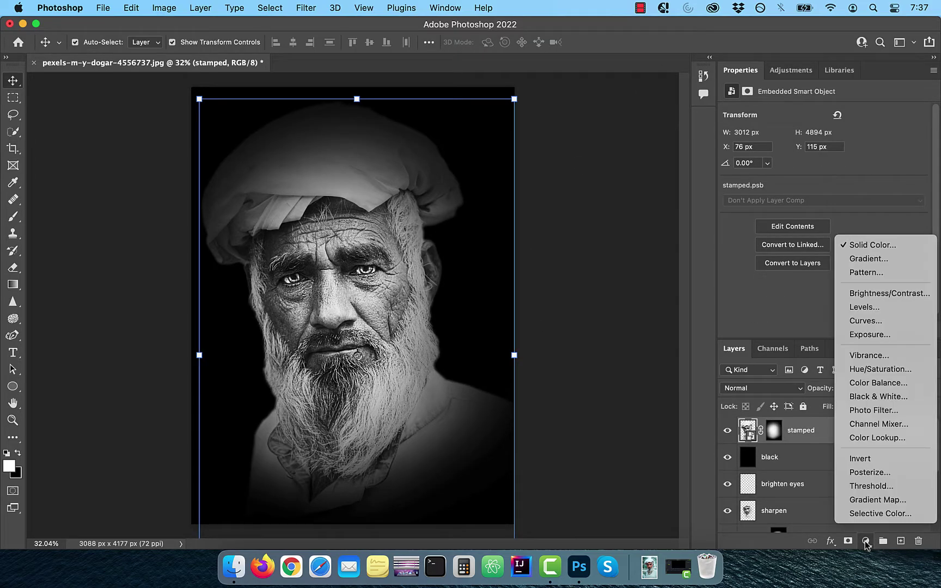
pyautogui.click(854, 407)
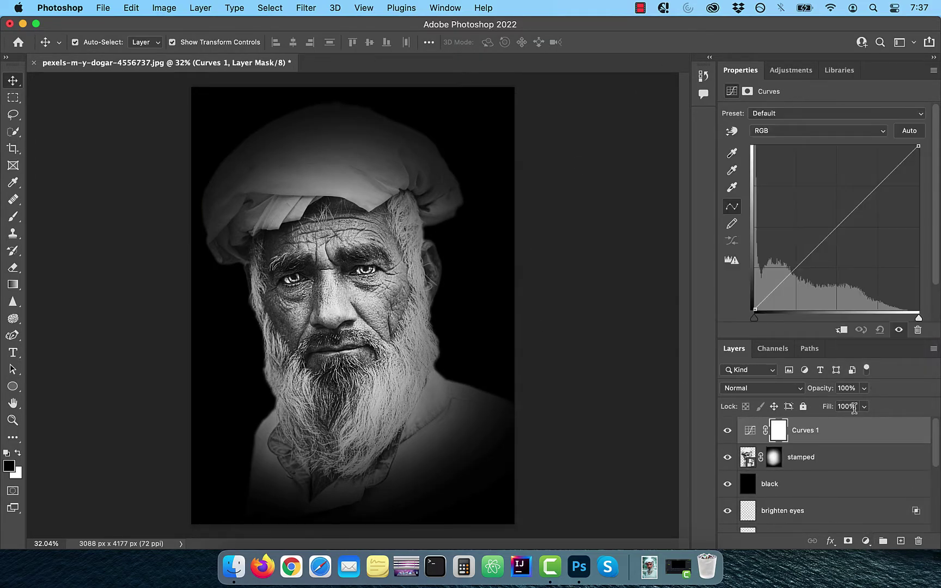
pyautogui.click(792, 390)
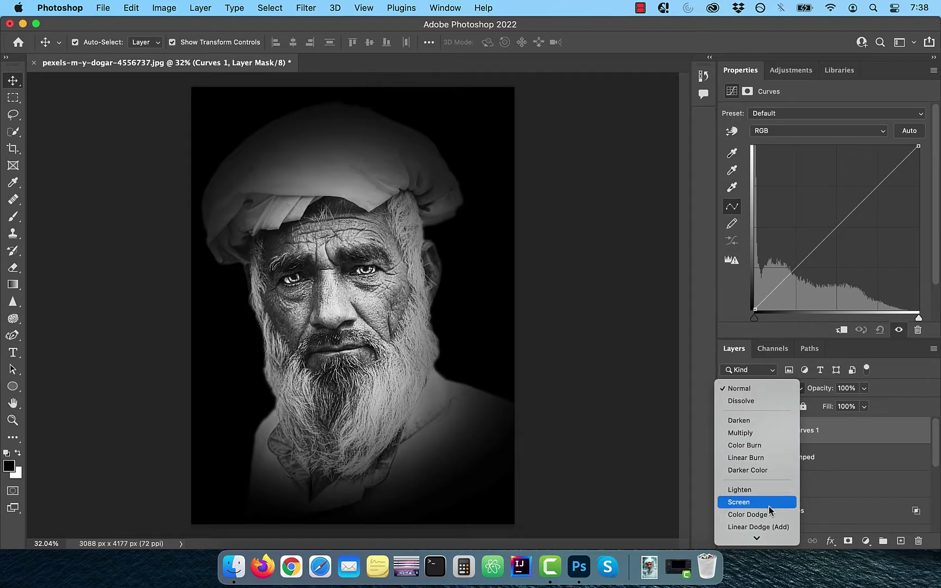
pyautogui.click(762, 461)
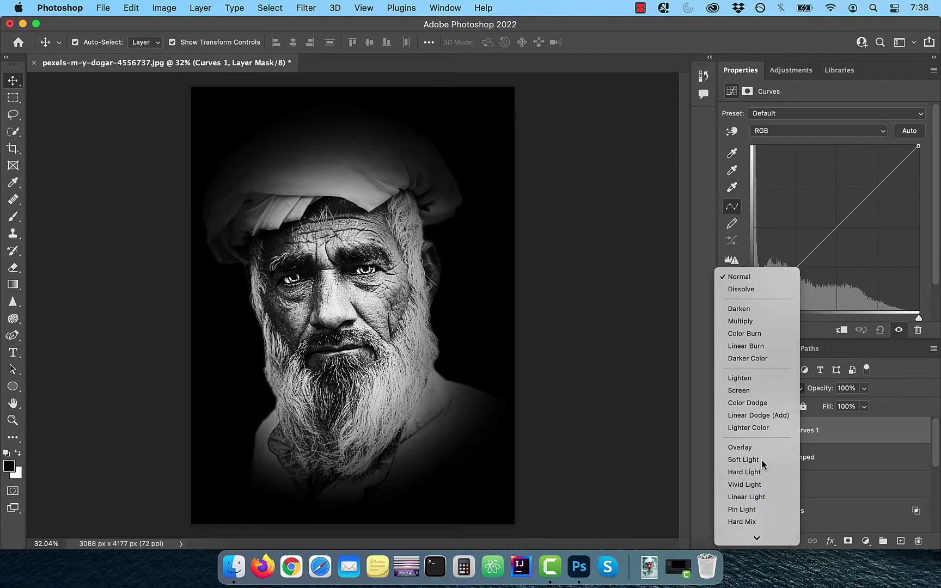
pyautogui.moveTo(826, 393); pyautogui.dragTo(820, 393)
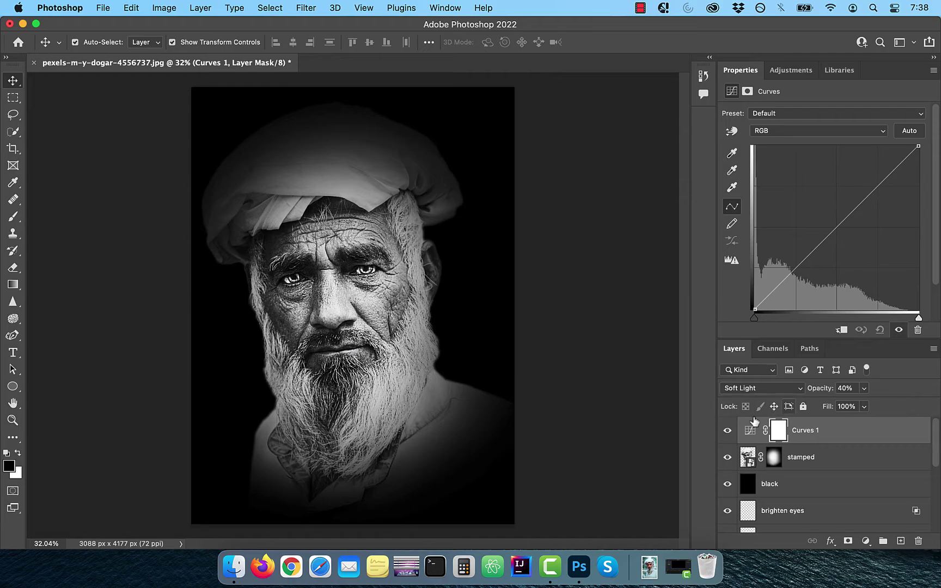
# Step: Compare the image with and without the Curves layer, and shape its RGB curve into a gentle S with a highlight and a shadow point
pyautogui.click(728, 431)
pyautogui.click(727, 430)
pyautogui.click(863, 195)
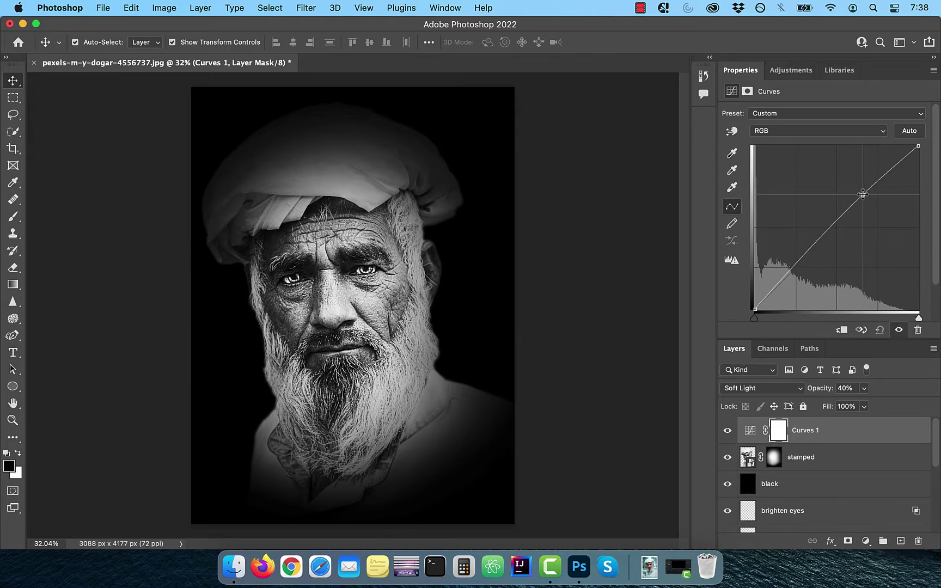
pyautogui.moveTo(789, 272); pyautogui.dragTo(797, 277)
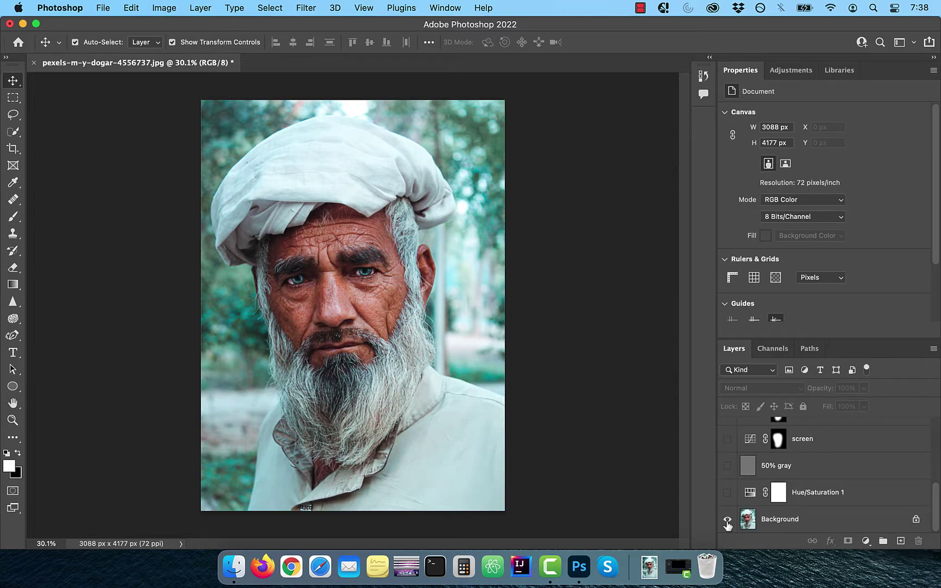
# Step: Compare the original color photo with the finished edit by hiding and restoring all layers above the Background
pyautogui.keyDown('alt'); pyautogui.click(728, 522); pyautogui.keyUp('alt')
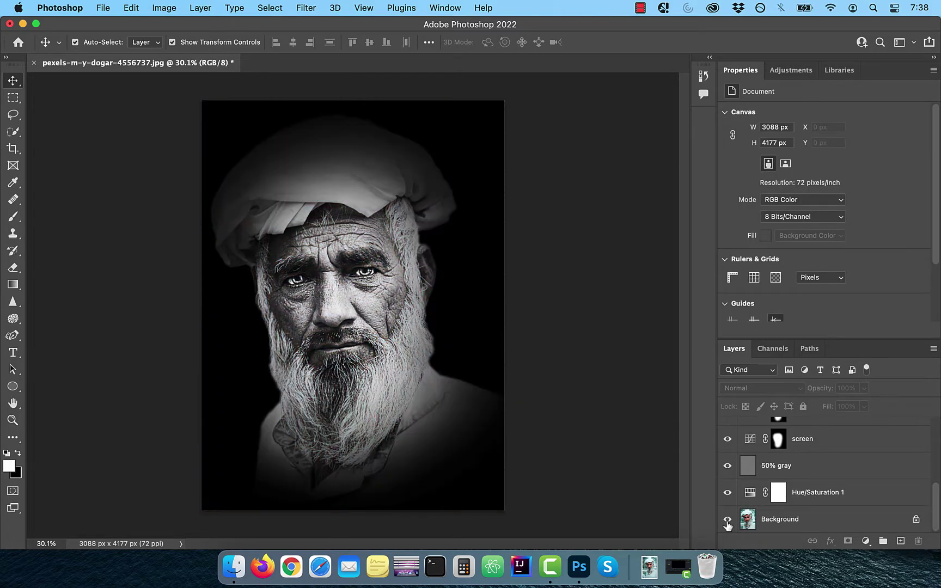
pyautogui.keyDown('alt'); pyautogui.click(728, 522); pyautogui.keyUp('alt')
pyautogui.keyDown('alt'); pyautogui.click(728, 522); pyautogui.keyUp('alt')
pyautogui.keyDown('alt'); pyautogui.click(728, 522); pyautogui.keyUp('alt')
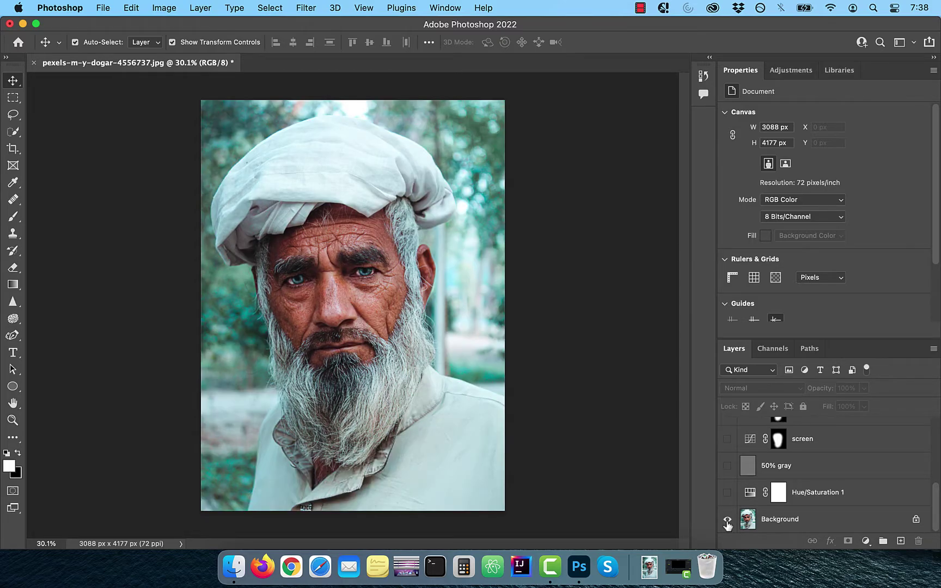
pyautogui.keyDown('alt'); pyautogui.click(727, 522); pyautogui.keyUp('alt')
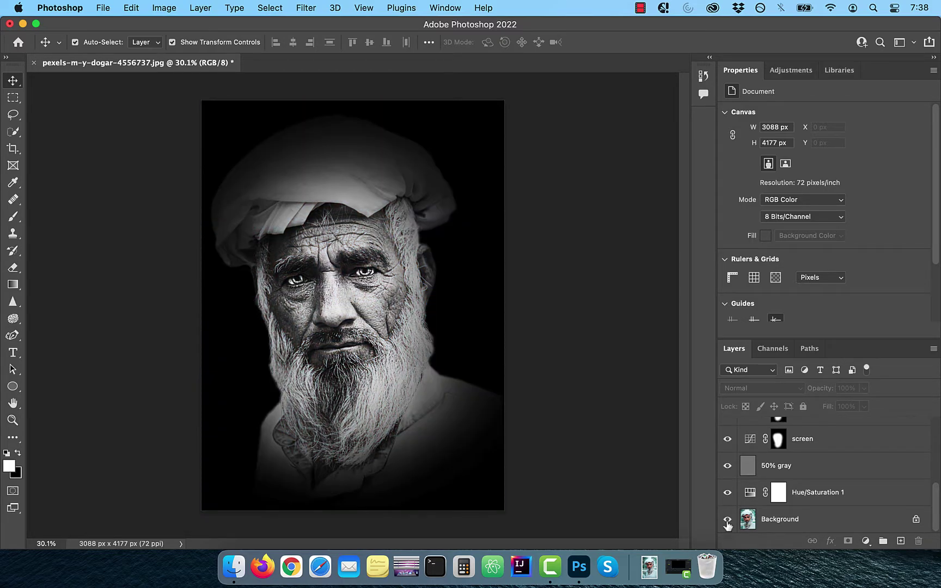